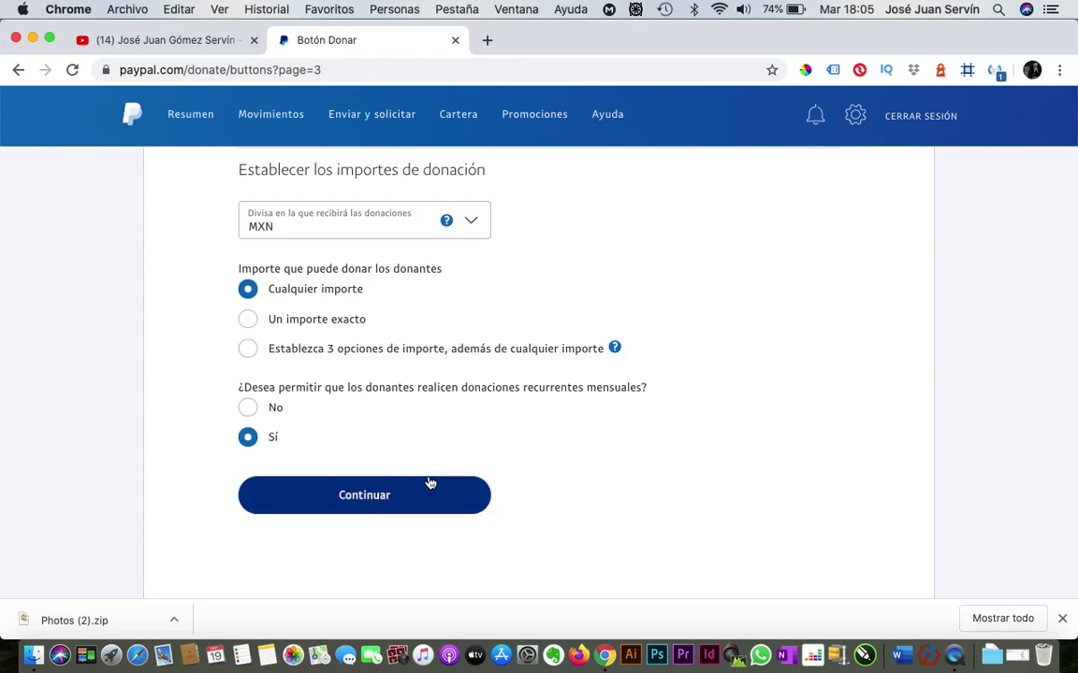
Step: Accept the donation amount settings, skip the optional configuration and finish the donate button to obtain its code
left_click(374, 506)
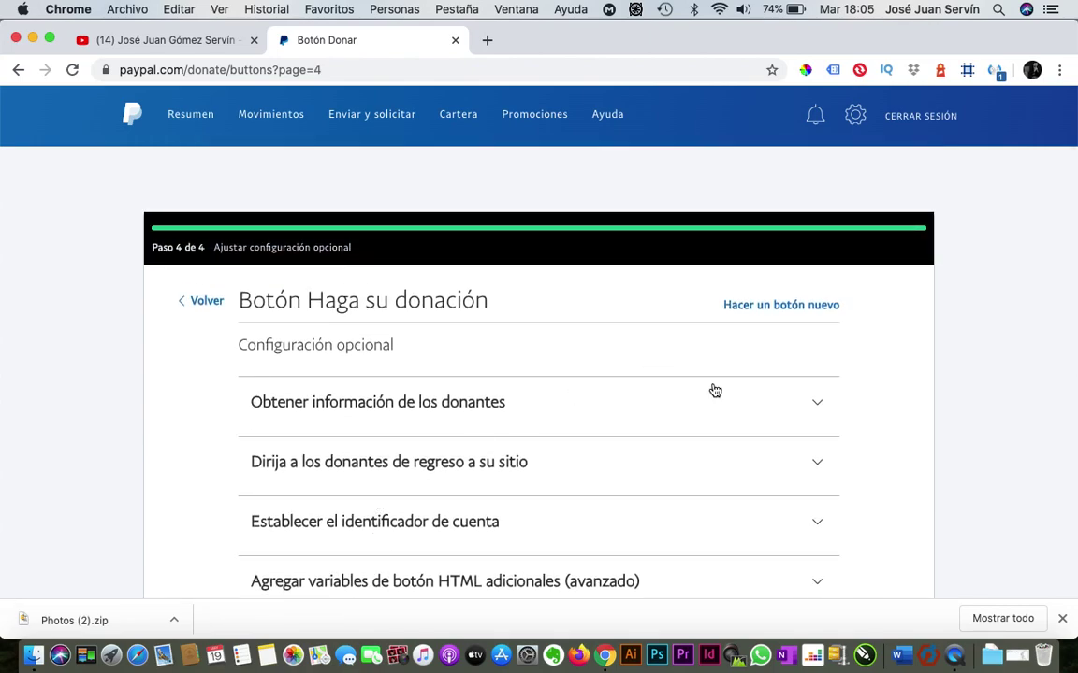
scroll(715, 390, "down", 3)
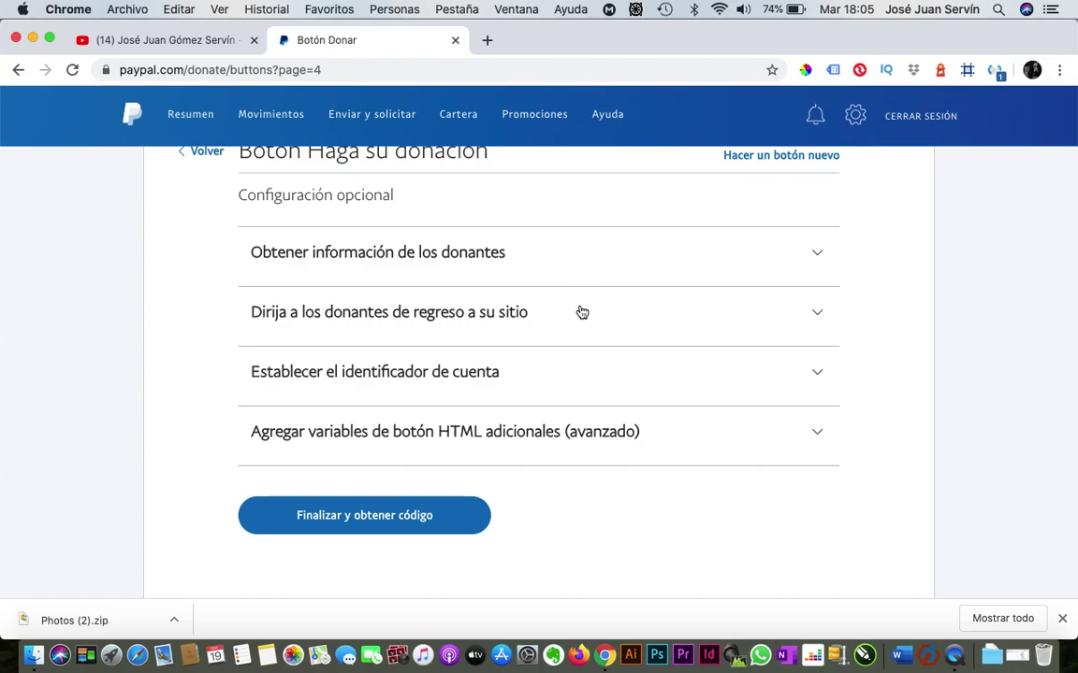
left_click(366, 515)
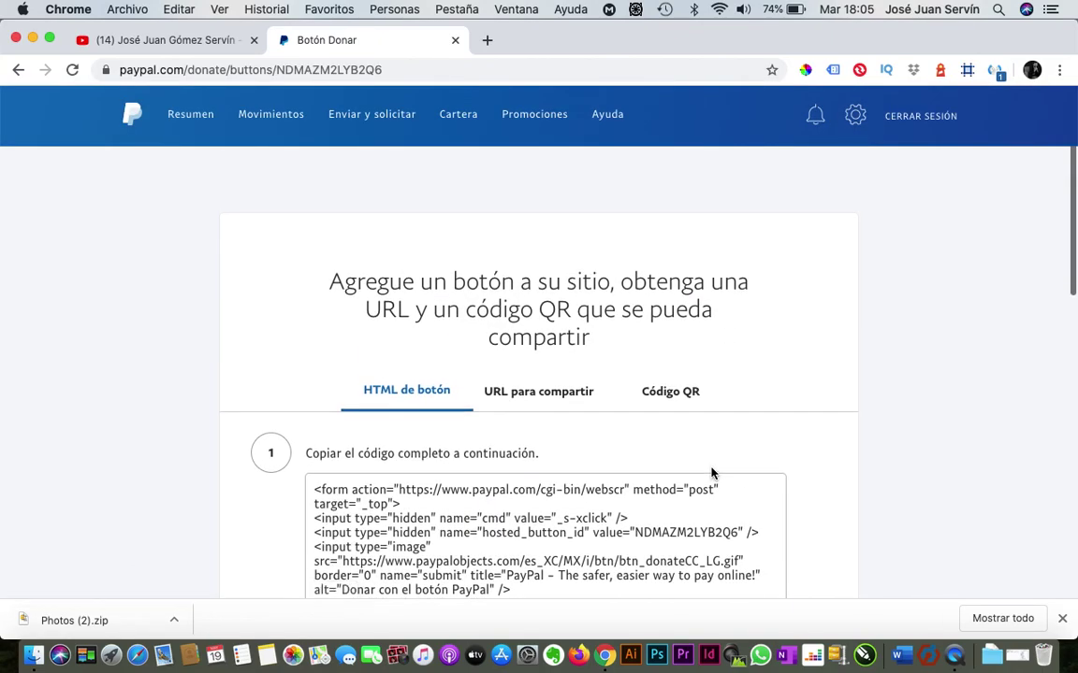
scroll(711, 472, "down", 1)
scroll(711, 472, "down", 2)
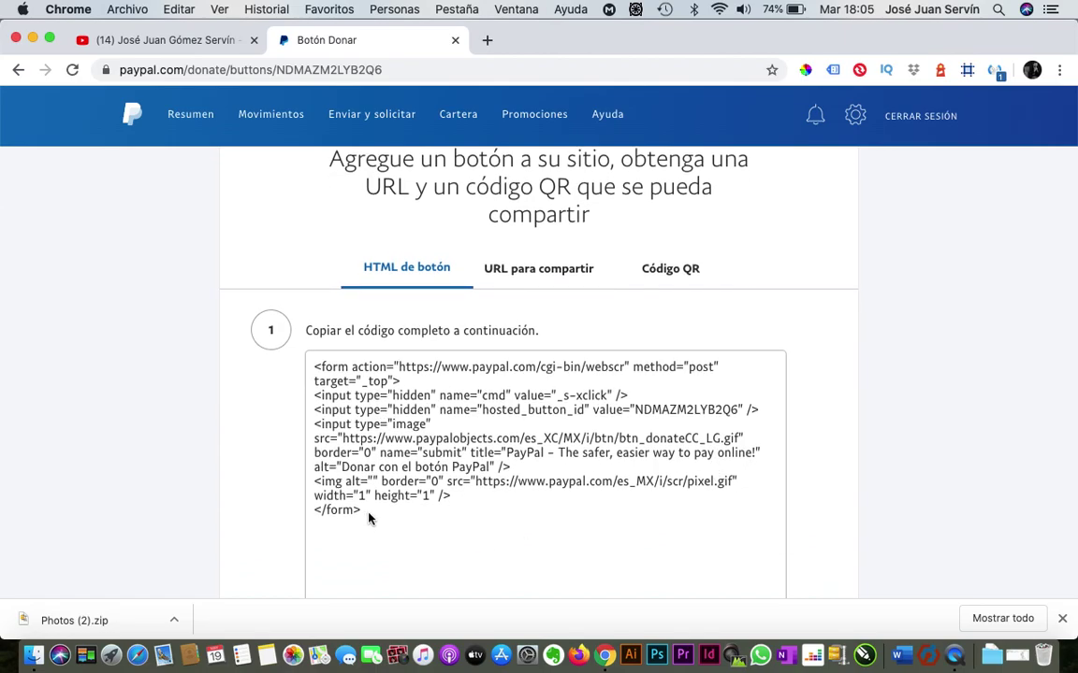
Step: Switch to YouTube, start customizing the channel and open the header's custom links for editing
left_click(189, 47)
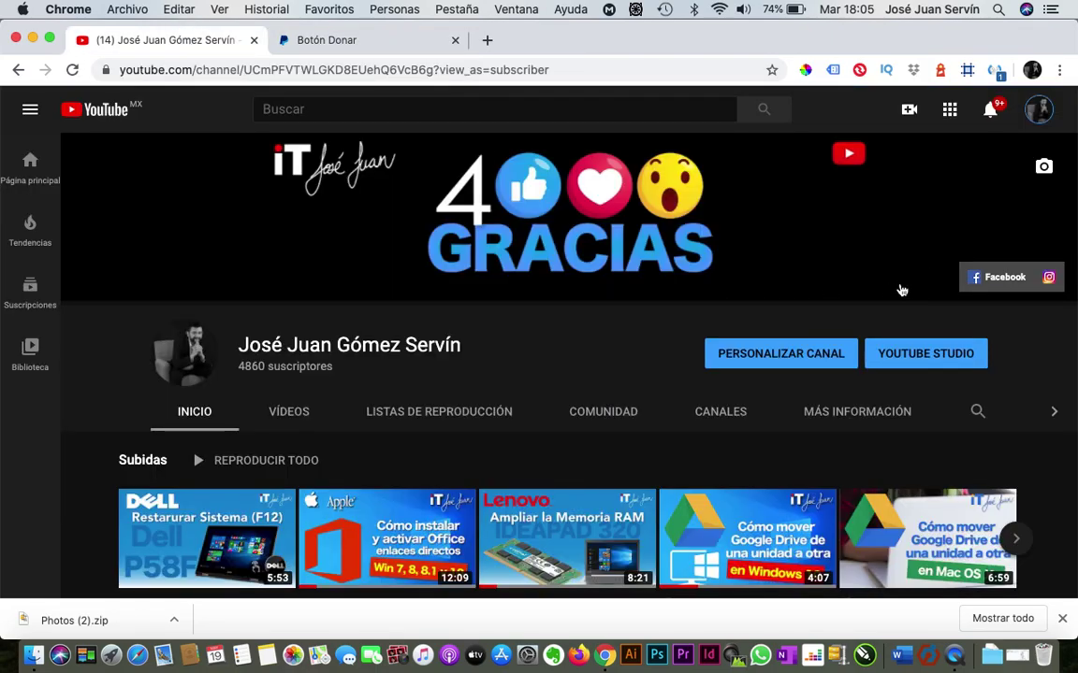
left_click(805, 354)
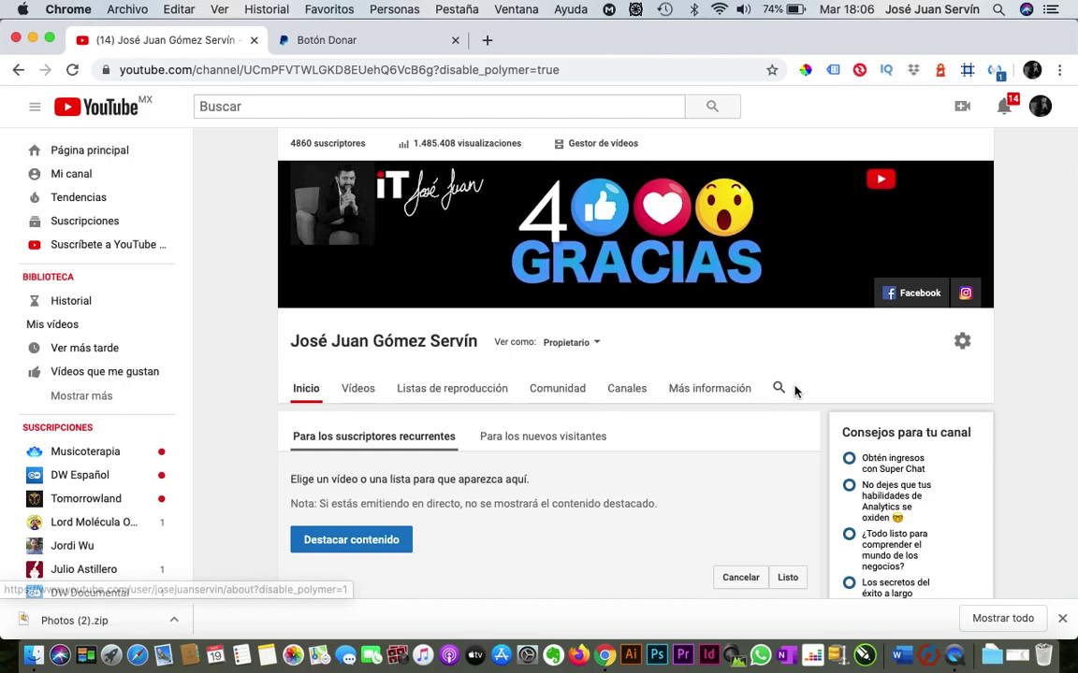
mouse_move(982, 185)
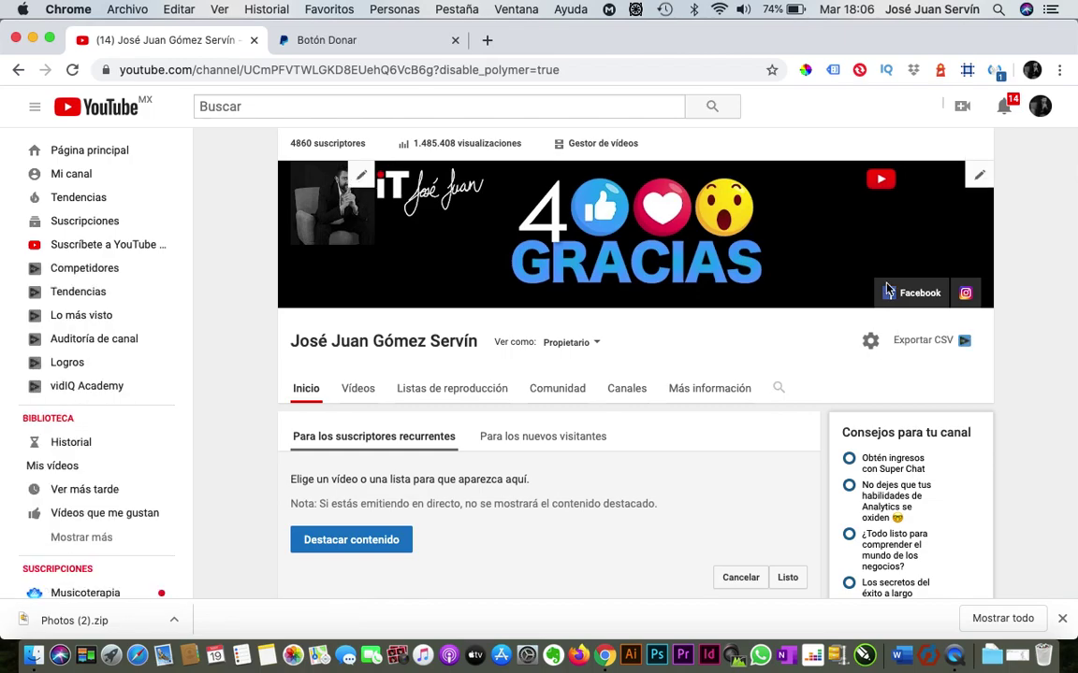
left_click(981, 182)
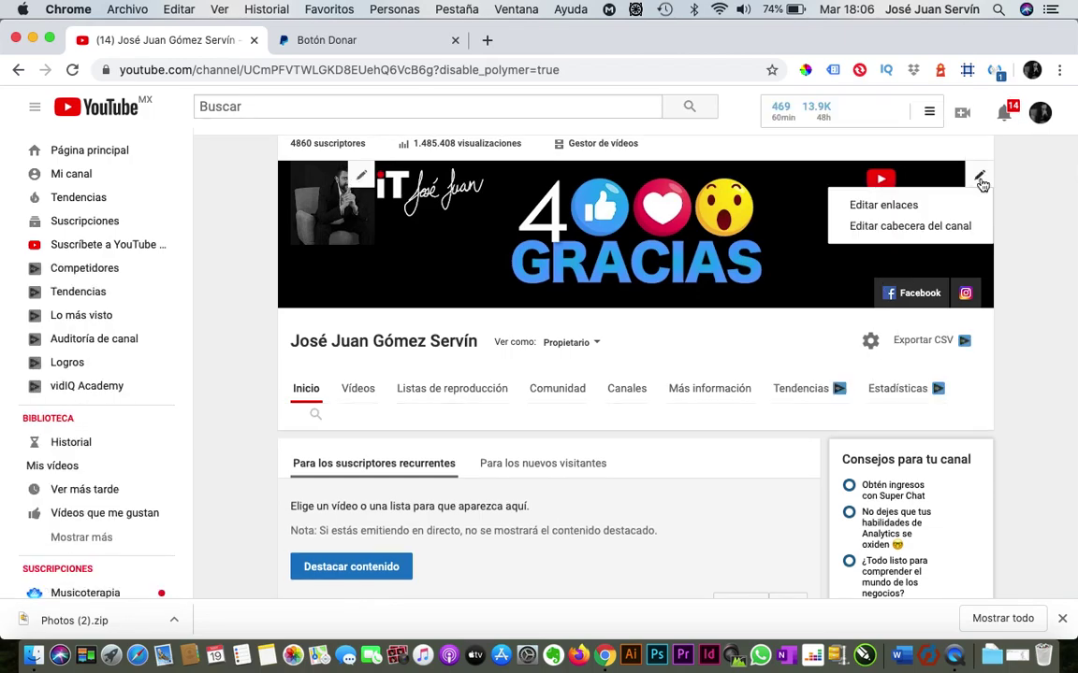
left_click(907, 208)
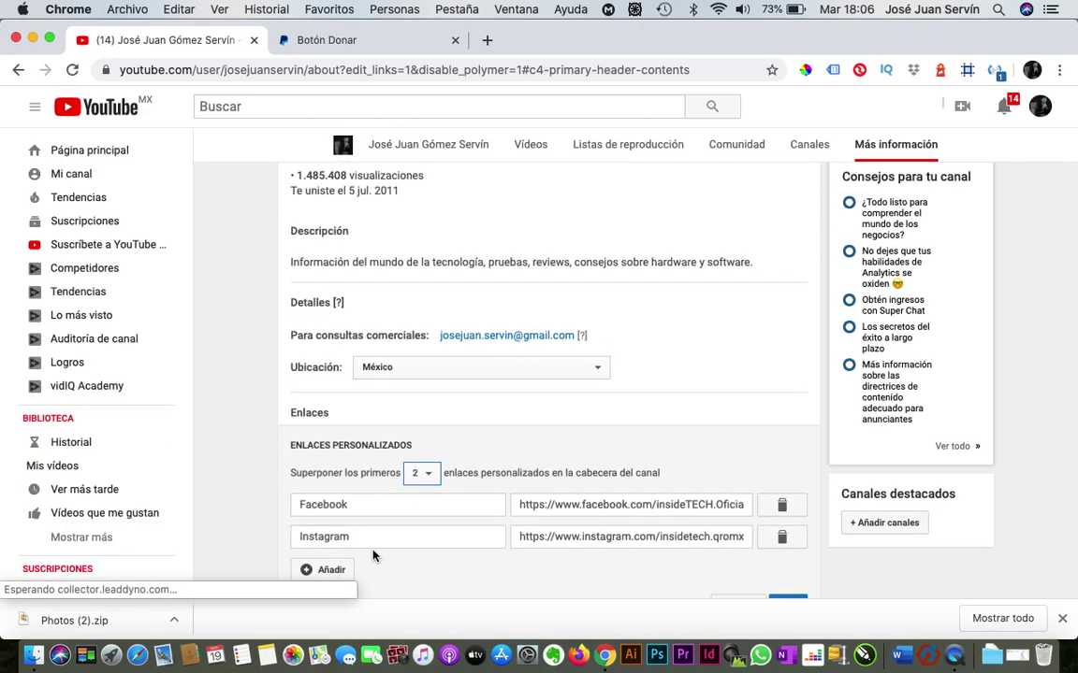
scroll(632, 465, "down", 2)
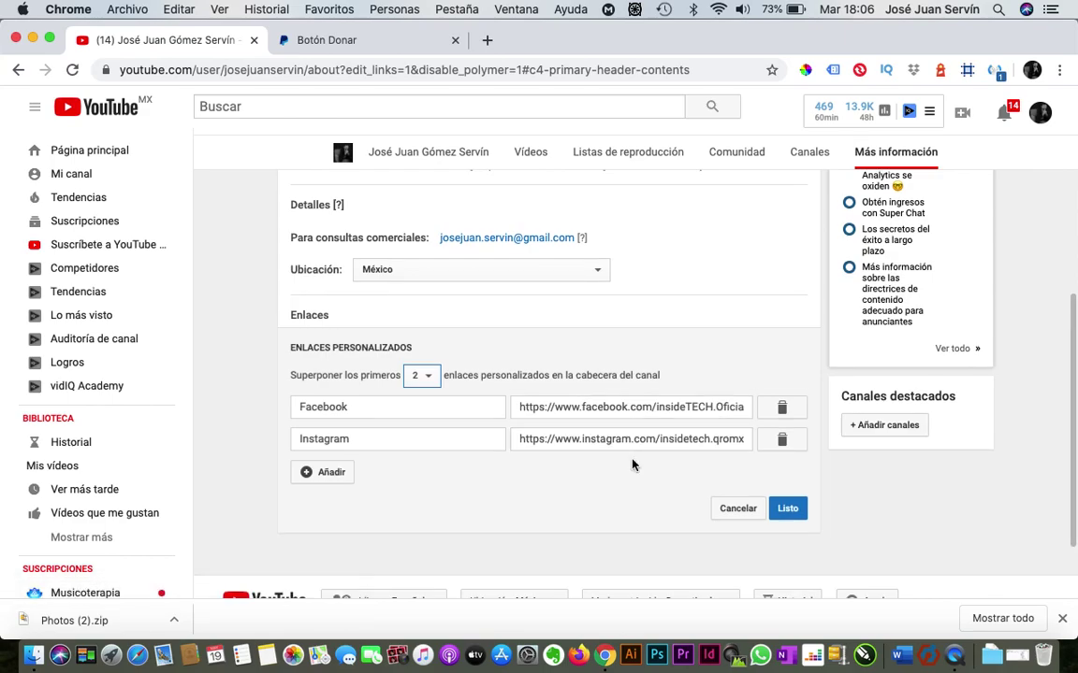
scroll(633, 465, "down", 1)
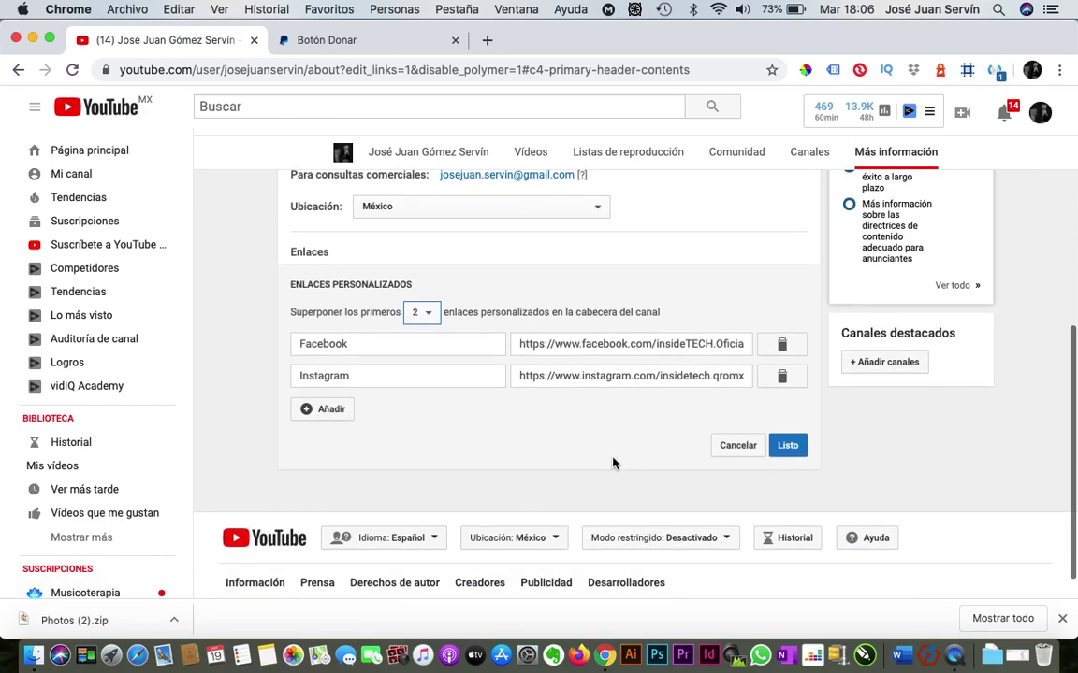
Step: Add a third custom link to the channel with the title "Donaciones"
left_click(319, 412)
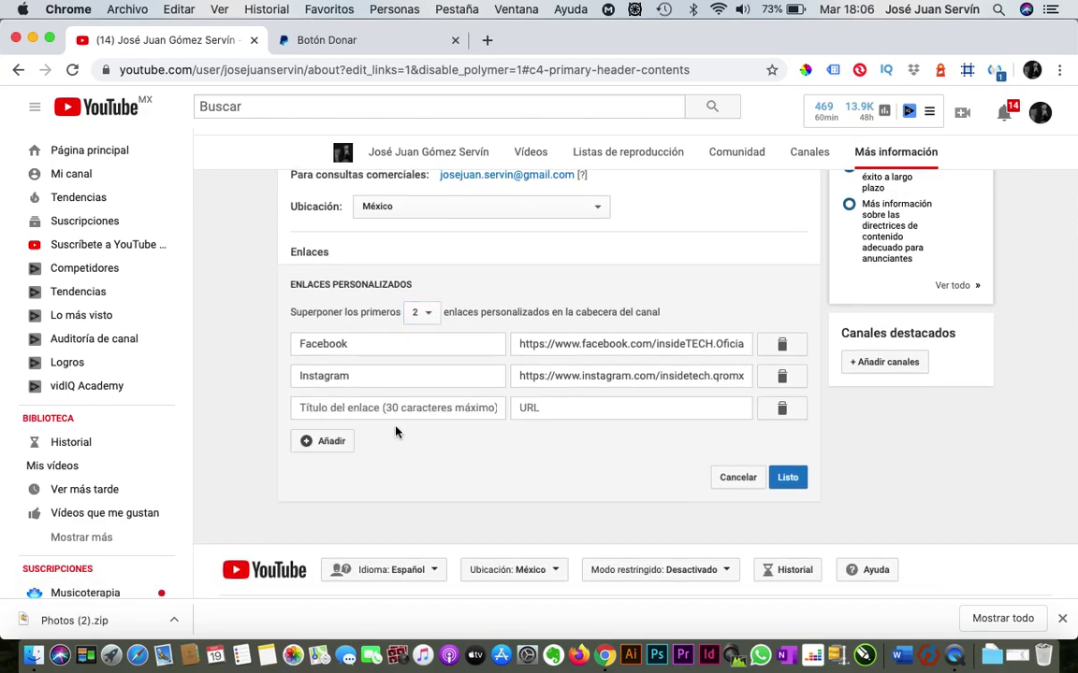
left_click(321, 412)
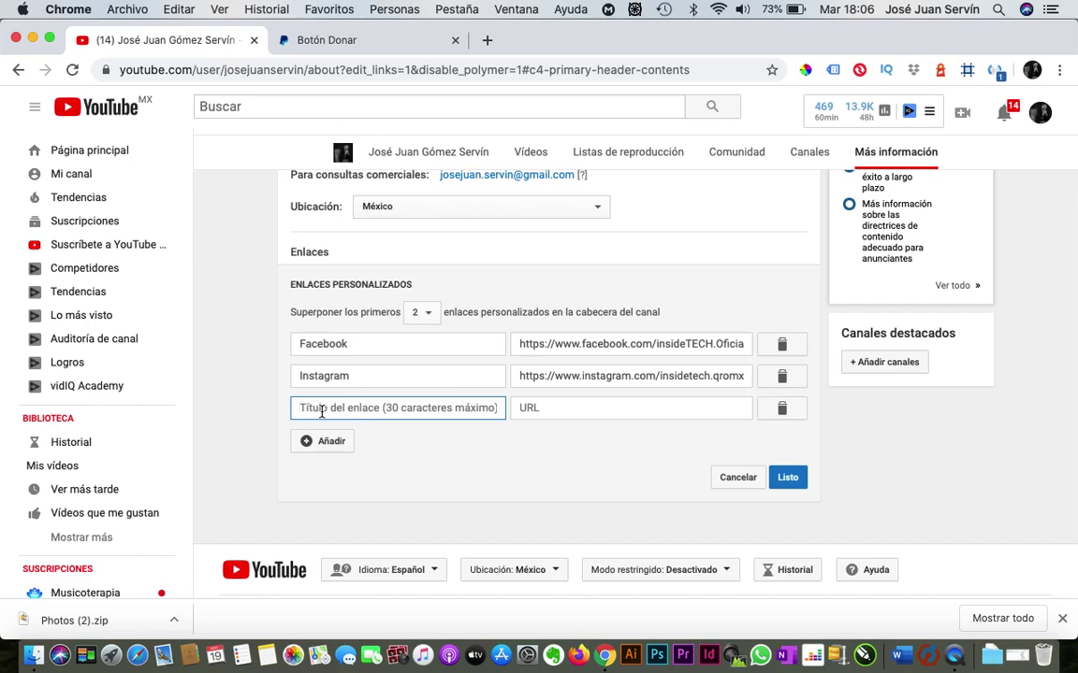
type("Donaciones")
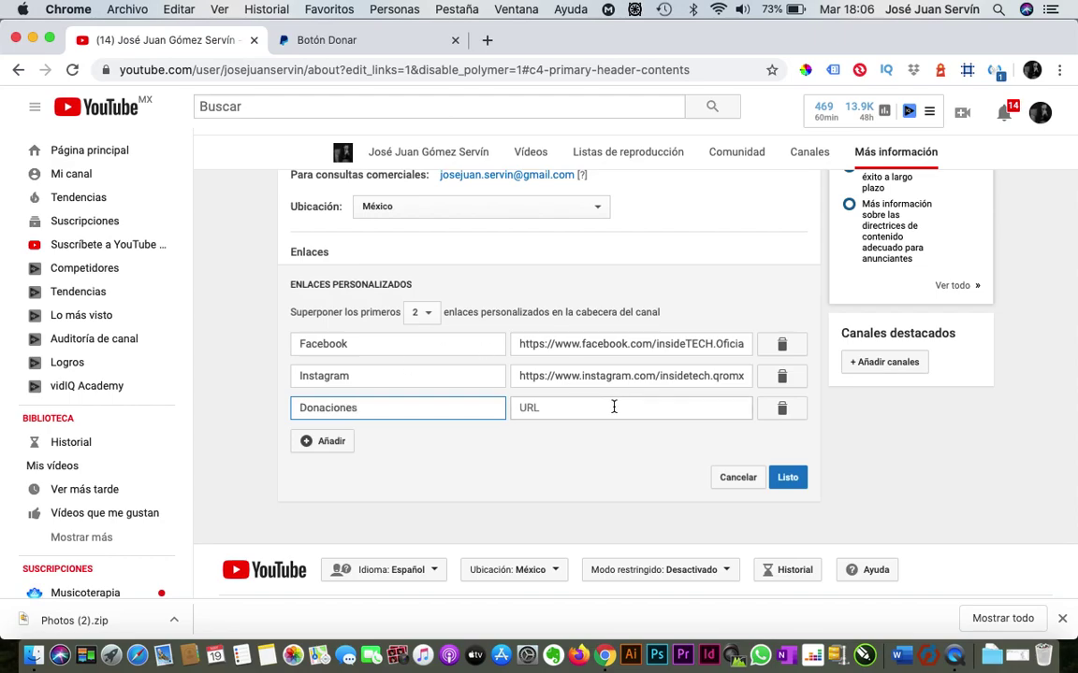
left_click(595, 410)
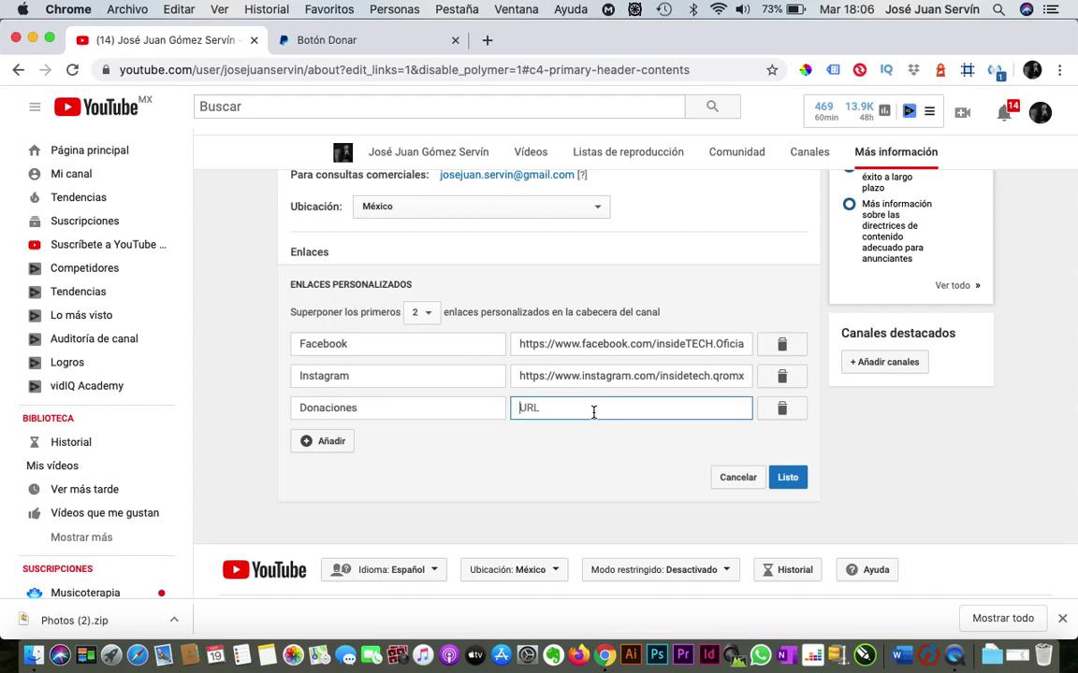
Step: Switch to PayPal and copy the donate button's shareable URL
left_click(374, 41)
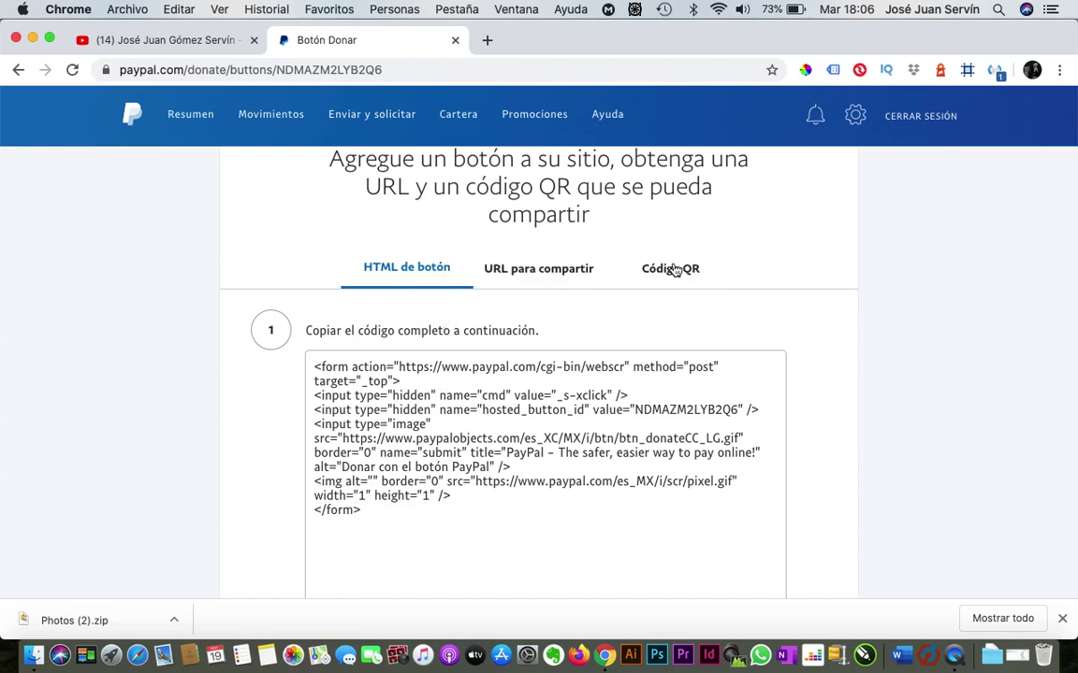
left_click(534, 278)
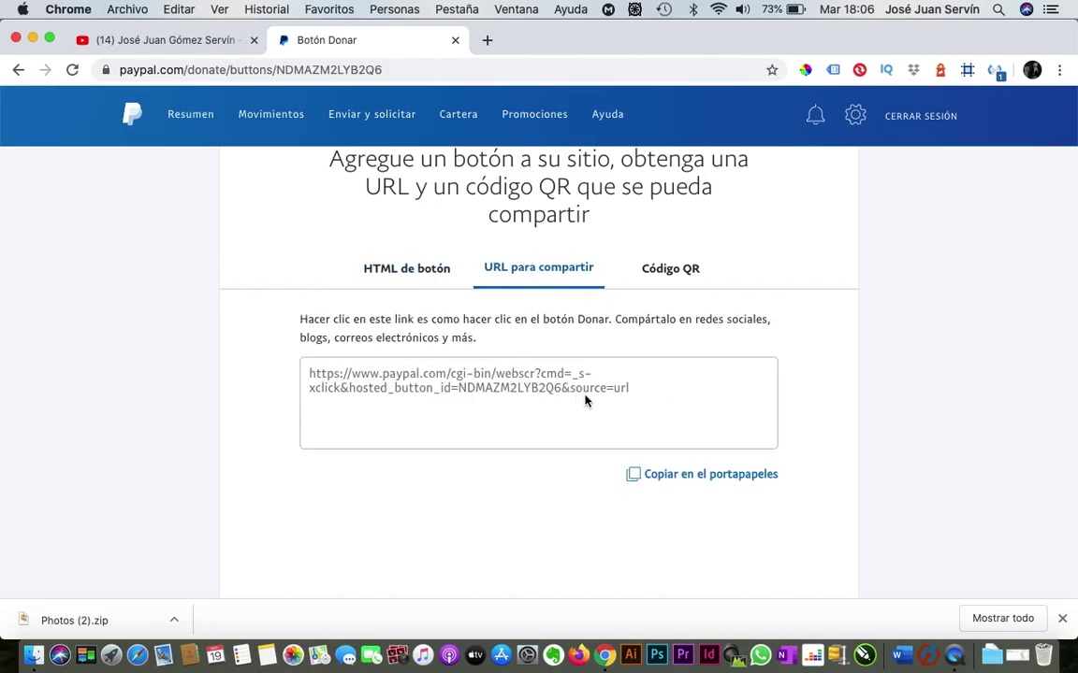
left_click_drag(646, 400, 301, 355)
key("super+c")
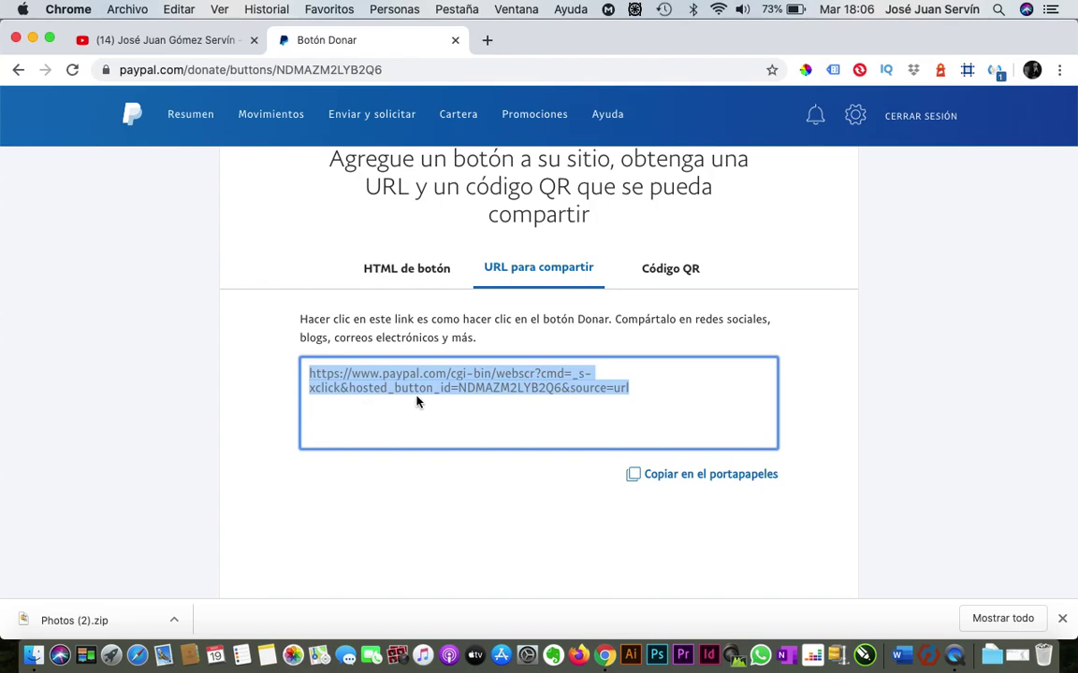
Step: Paste the PayPal donation address as the Donaciones link's URL on YouTube and save the custom links
left_click(188, 40)
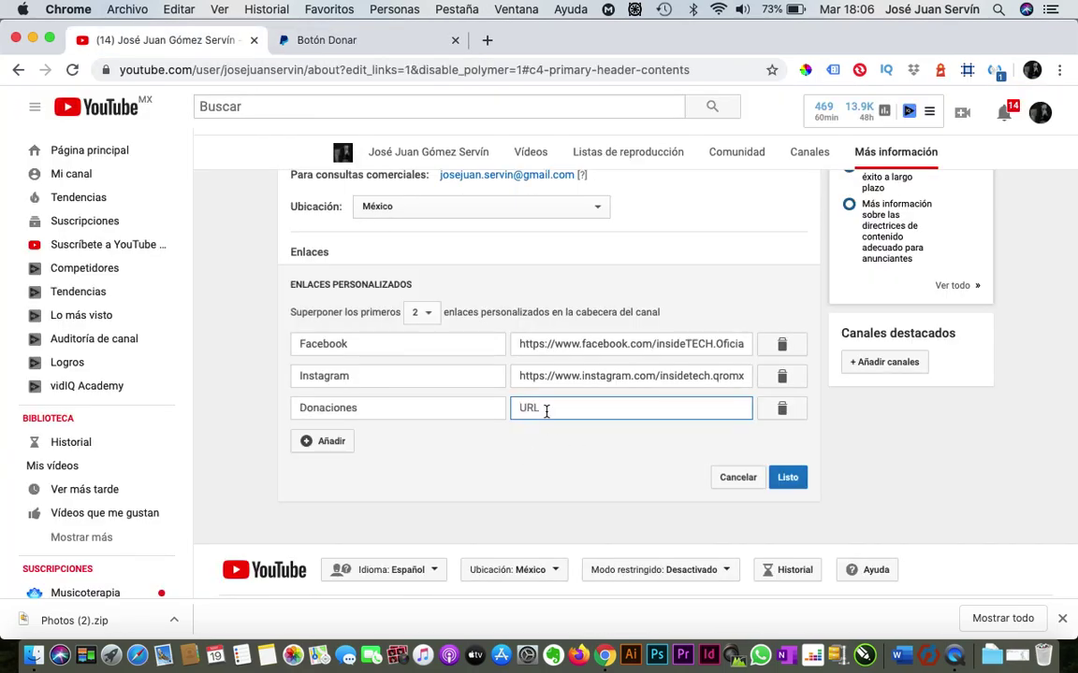
key("super+v")
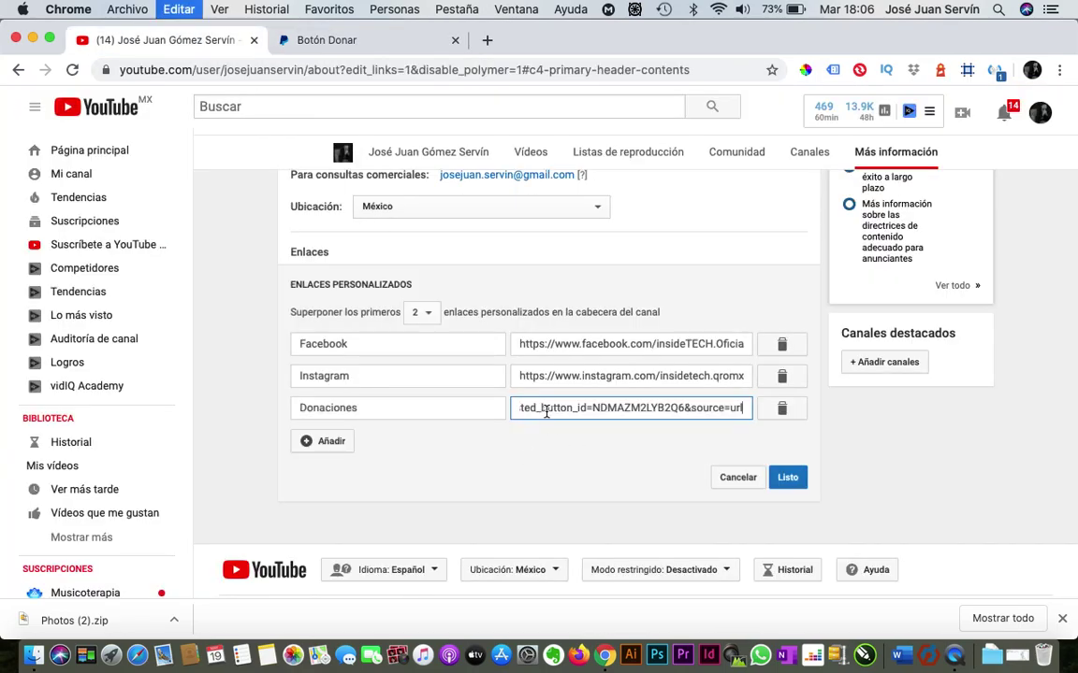
left_click(786, 483)
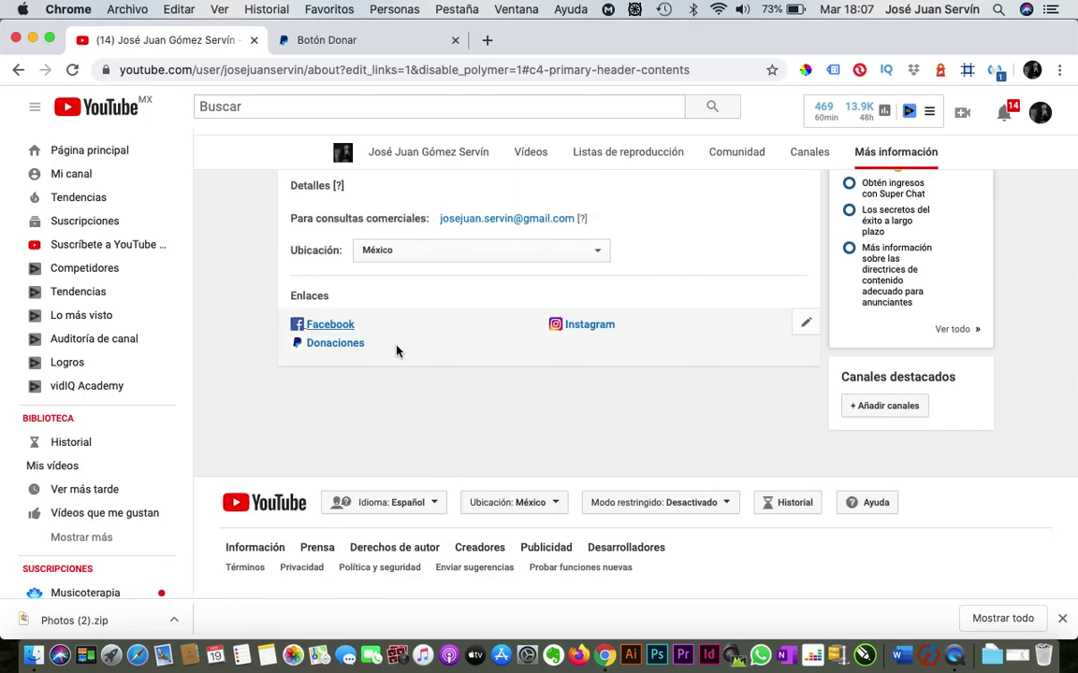
Step: Compare the links overlaid on the channel header with those listed in the Enlaces section
scroll(452, 353, "up", 5)
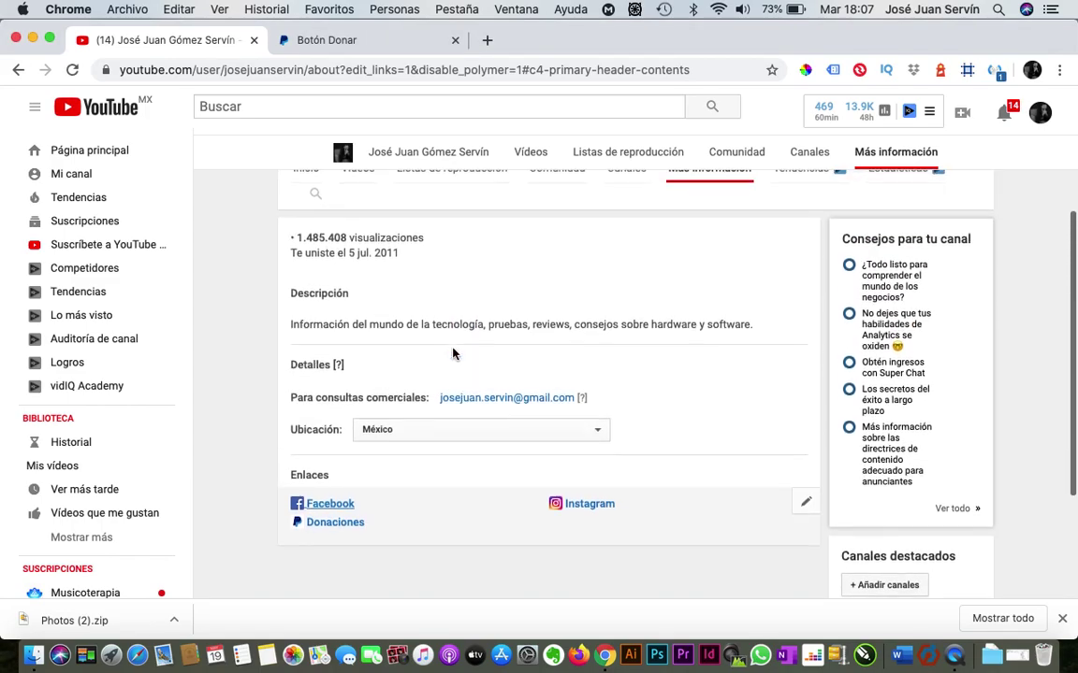
scroll(452, 353, "up", 3)
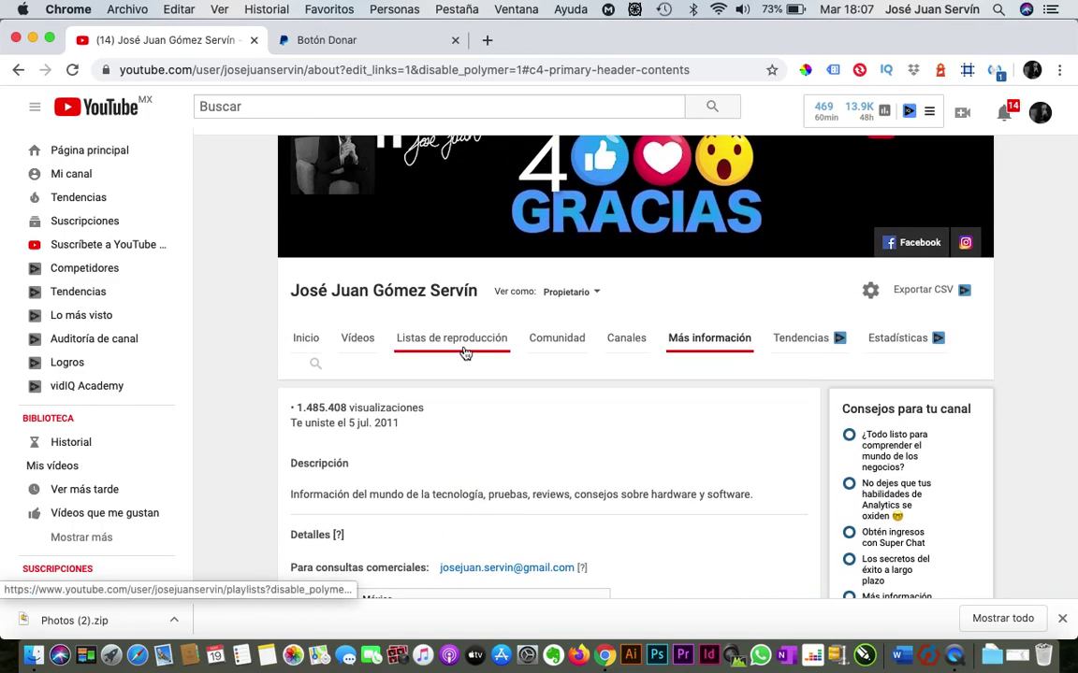
scroll(769, 340, "down", 6)
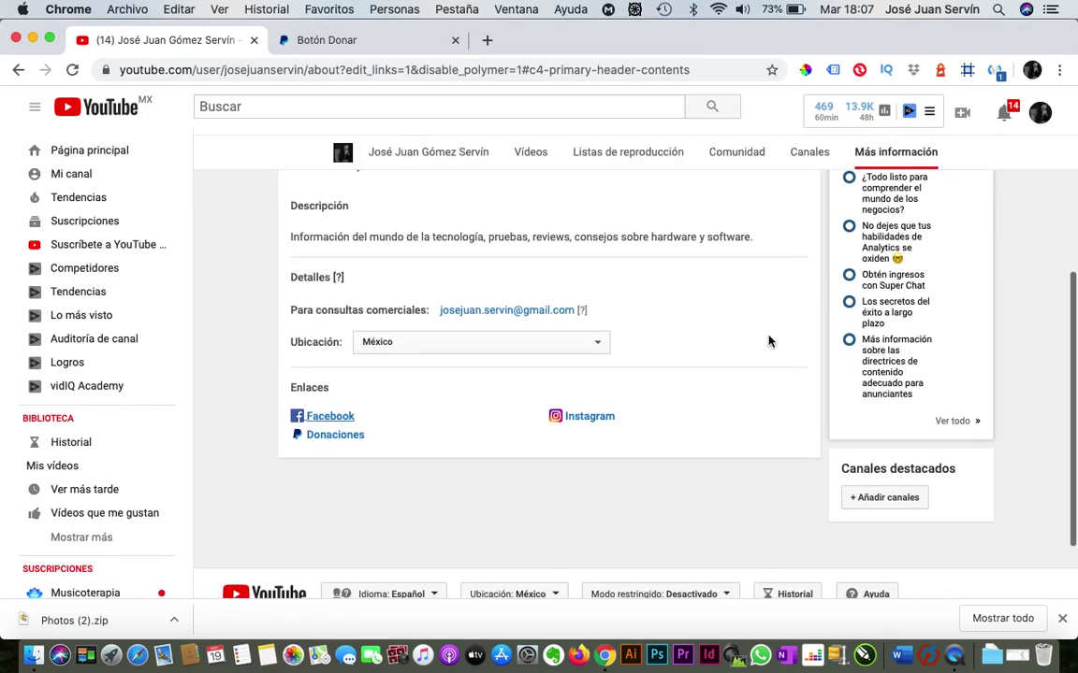
scroll(769, 340, "up", 6)
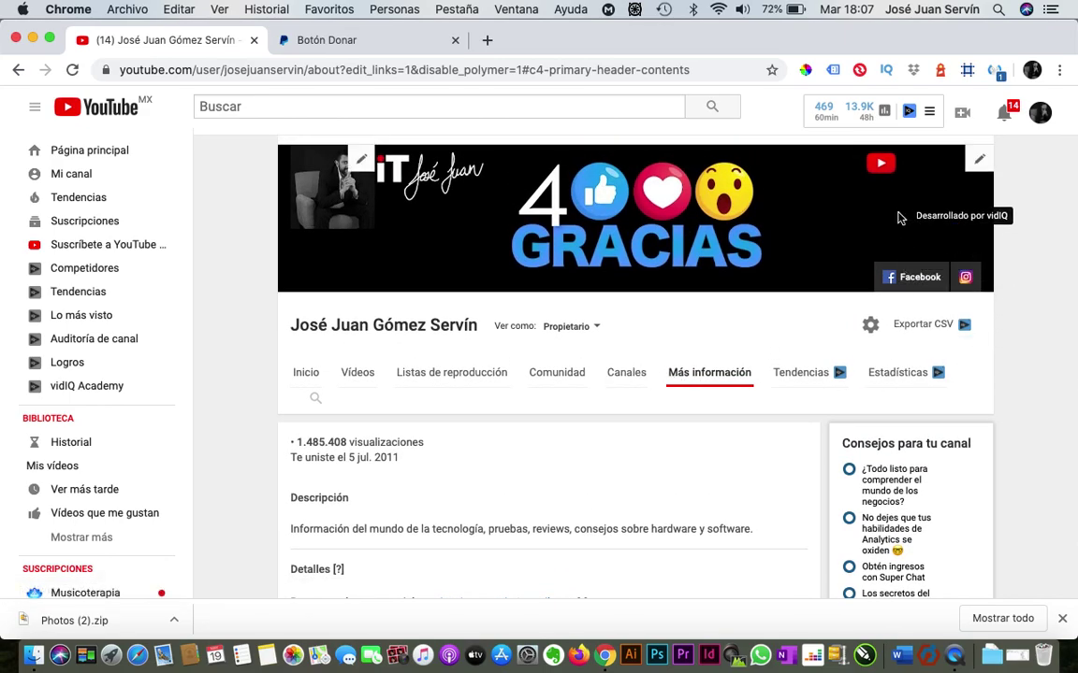
scroll(768, 362, "down", 3)
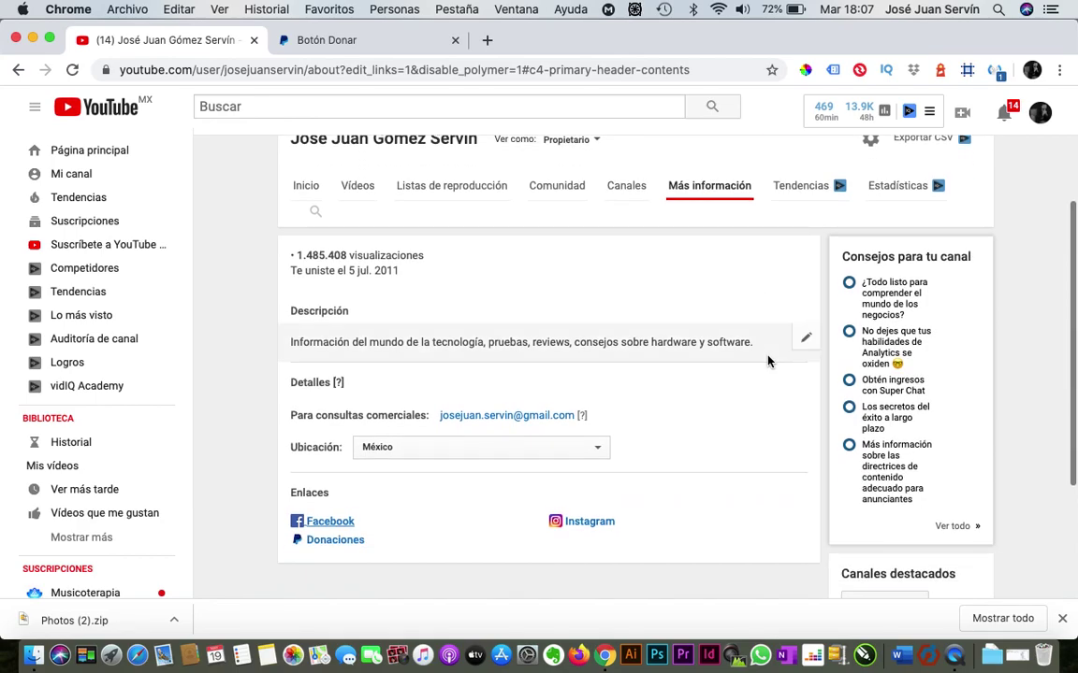
scroll(768, 362, "up", 4)
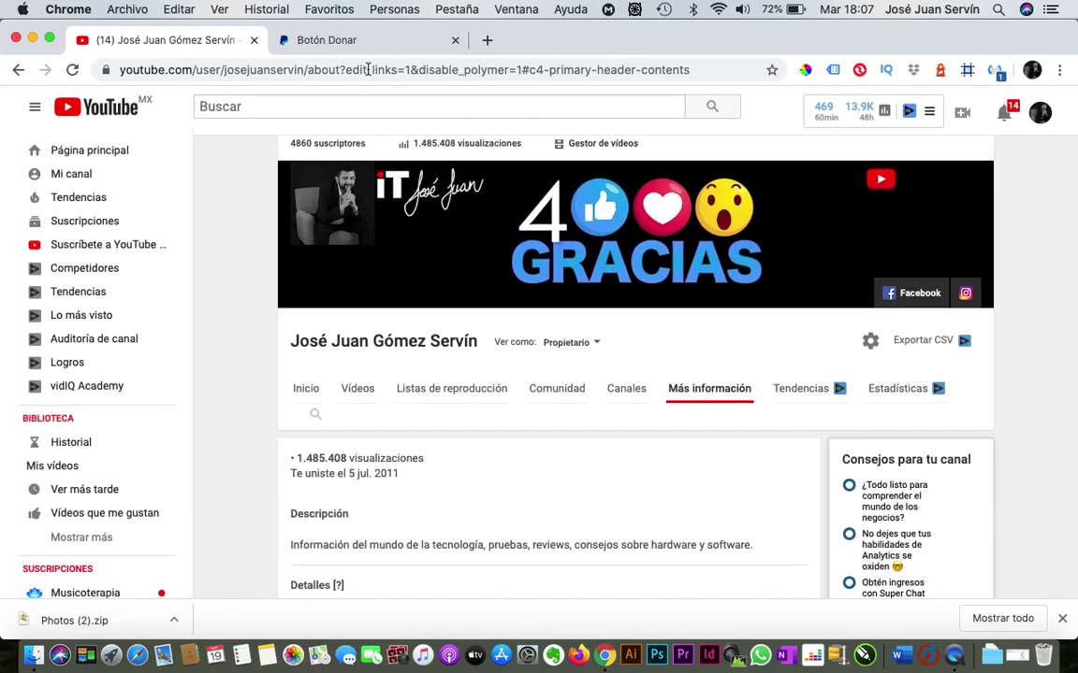
Step: Open youtube.com in a new tab, go to the own channel and reload it to check the header links
left_click(489, 40)
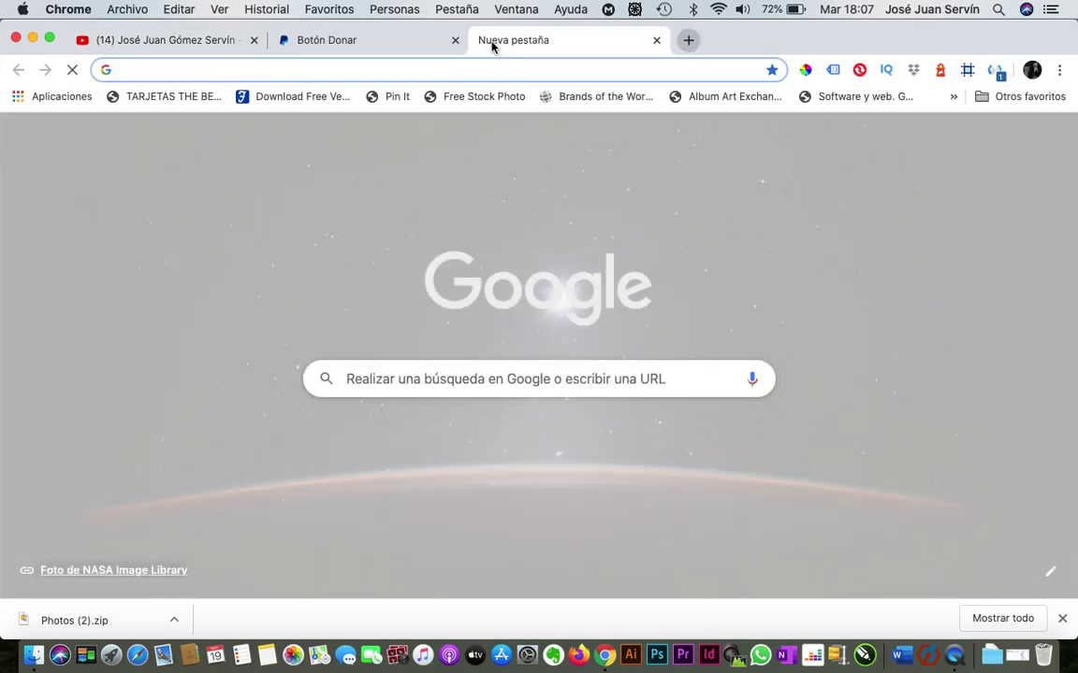
type("youtube.com")
key("Return")
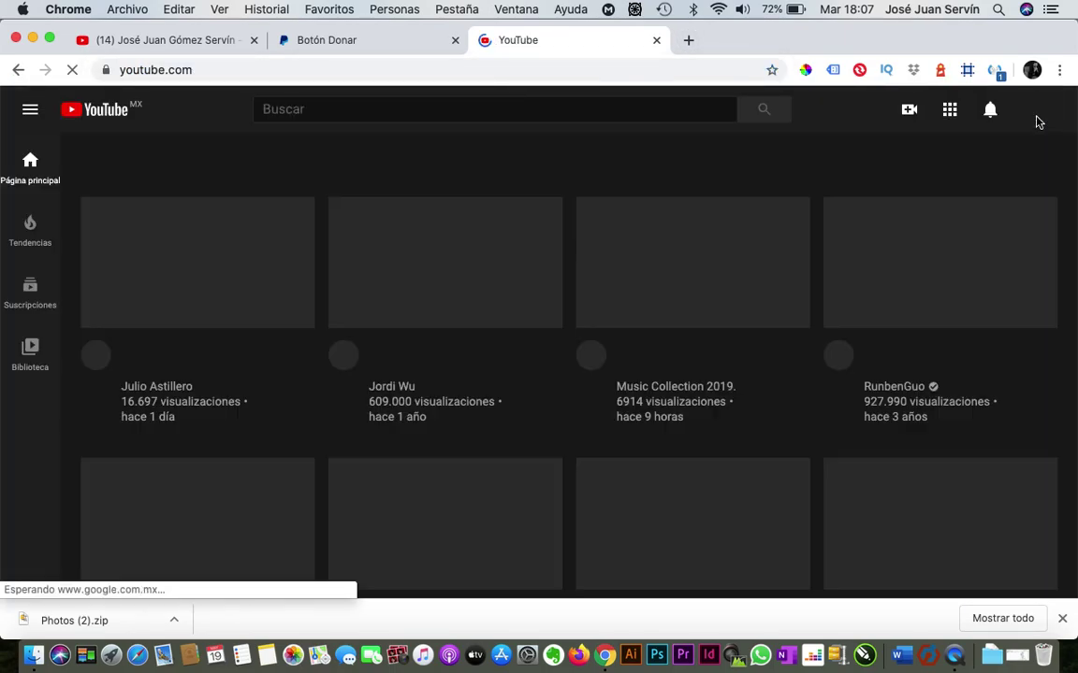
left_click(1042, 114)
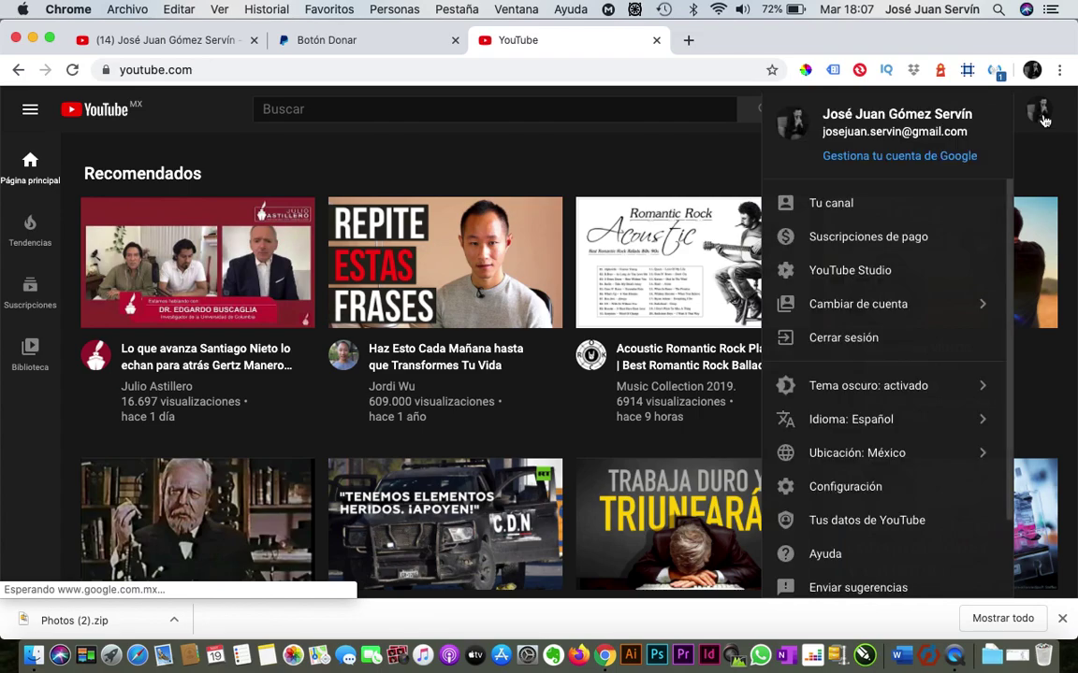
left_click(844, 205)
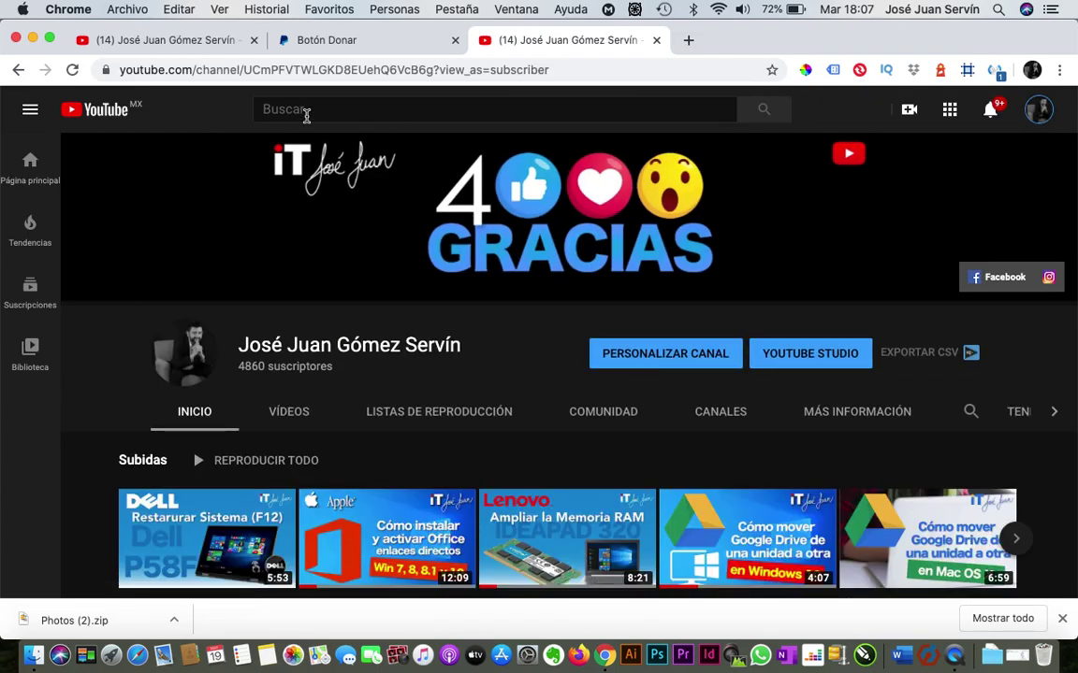
left_click(72, 69)
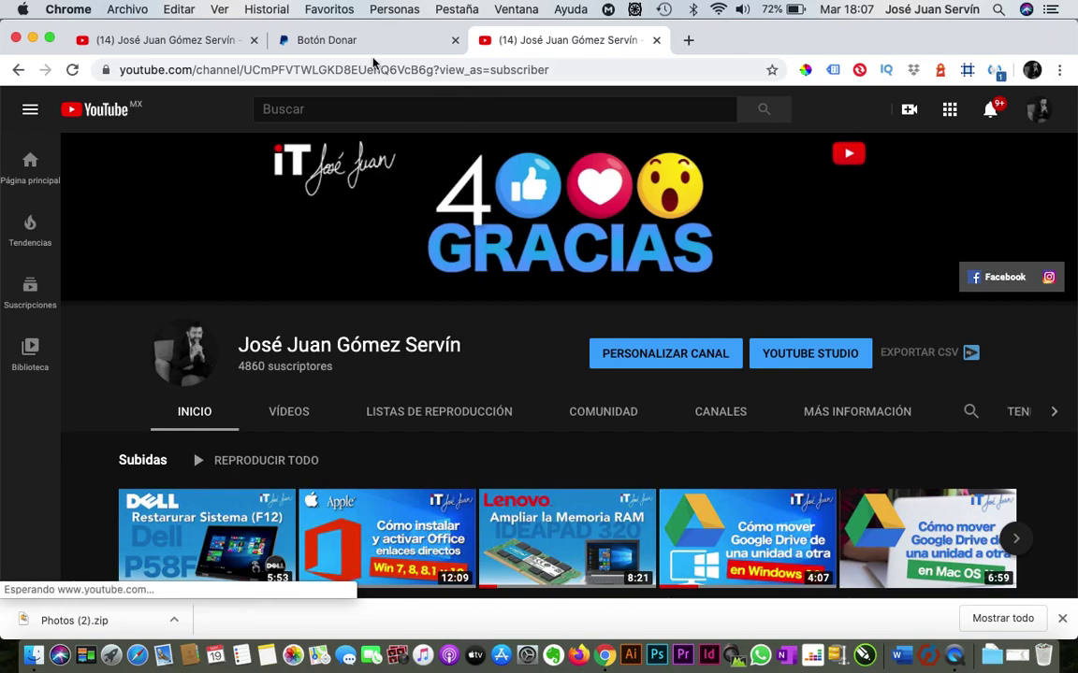
Step: Return to the channel's Más información page, set the number of custom links overlaid on the header to 3 and save
left_click(327, 40)
left_click(171, 38)
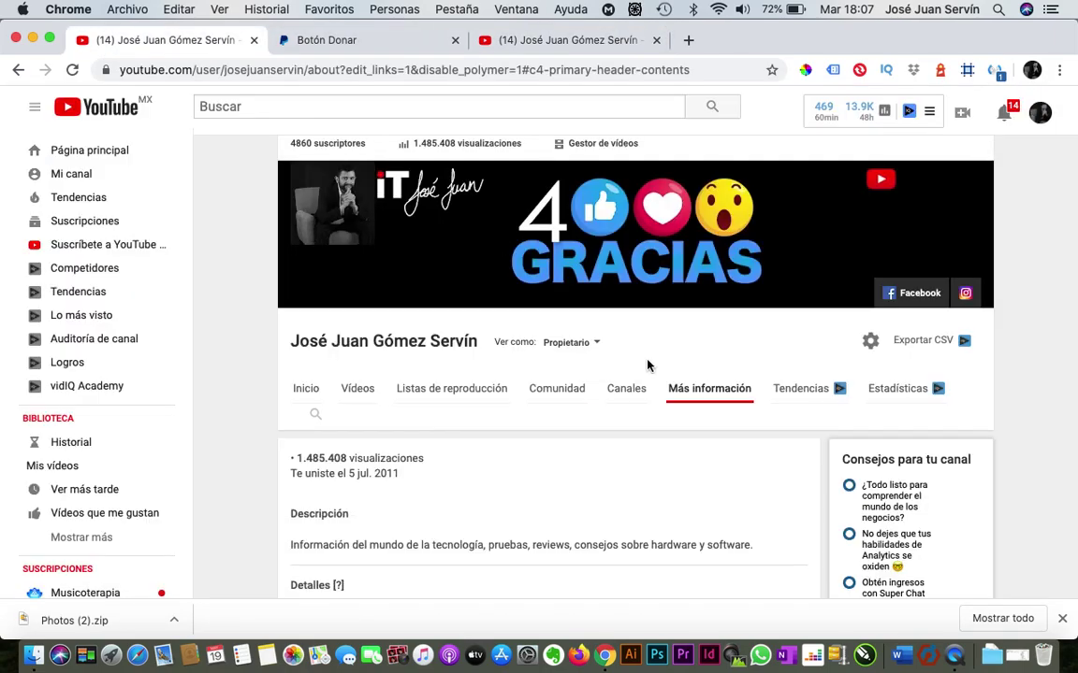
scroll(521, 500, "down", 5)
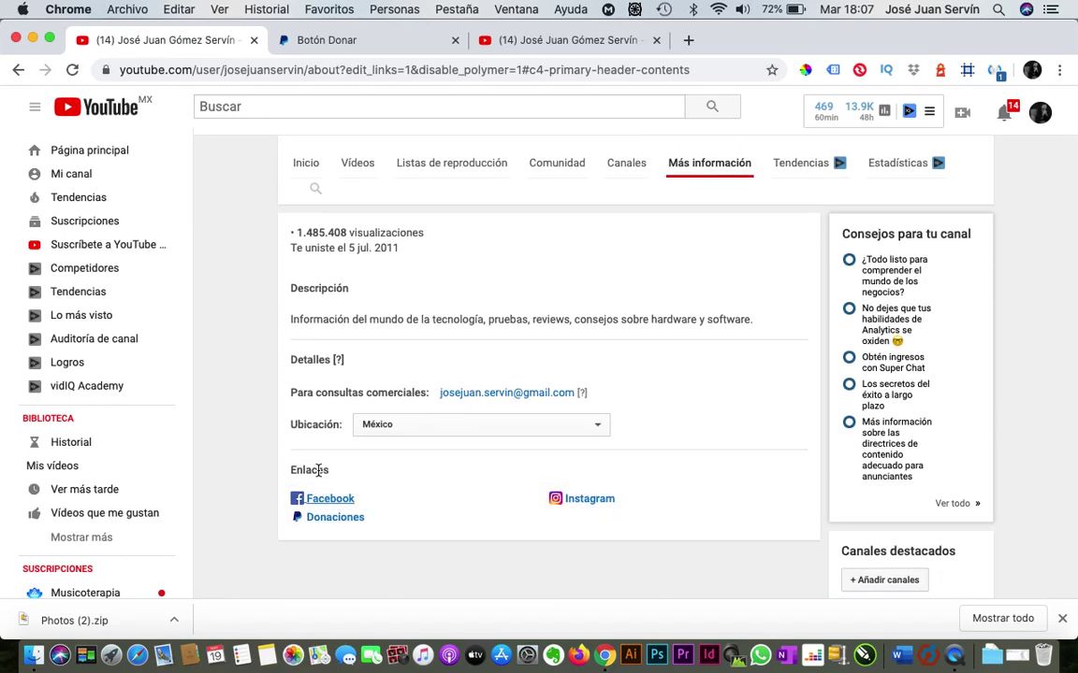
left_click(806, 502)
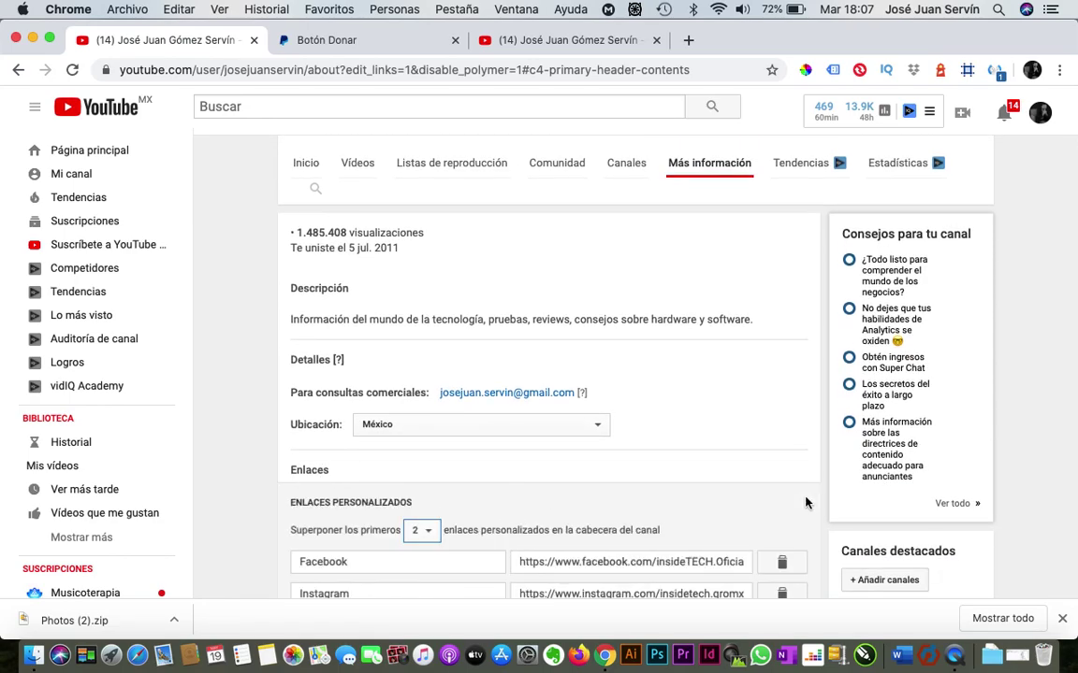
scroll(805, 502, "down", 3)
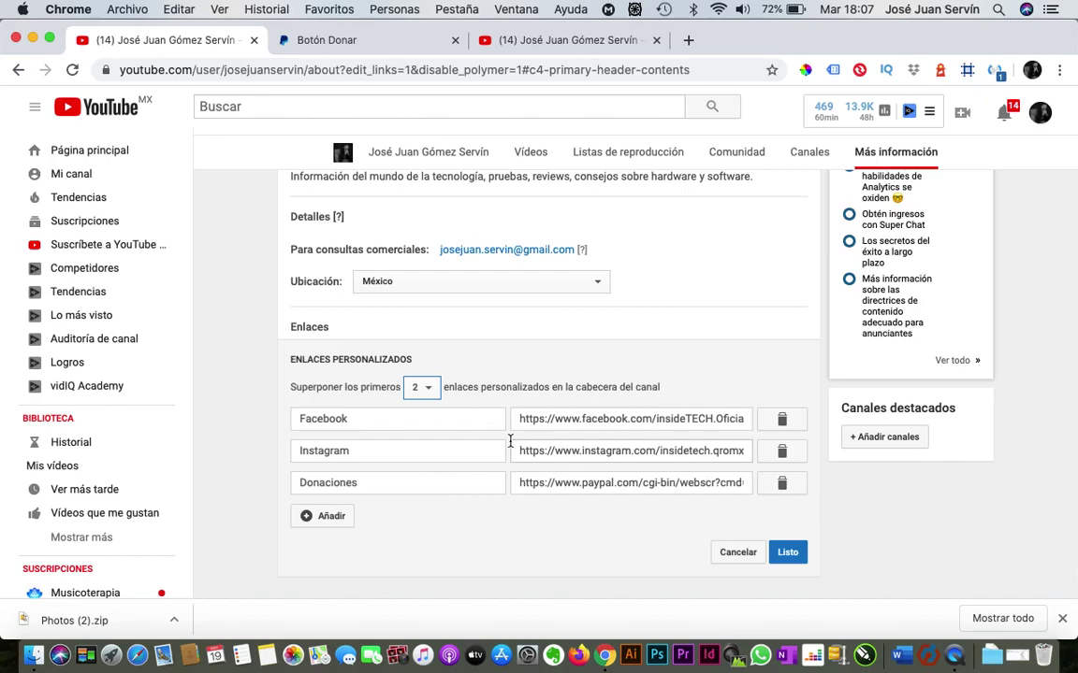
left_click(428, 389)
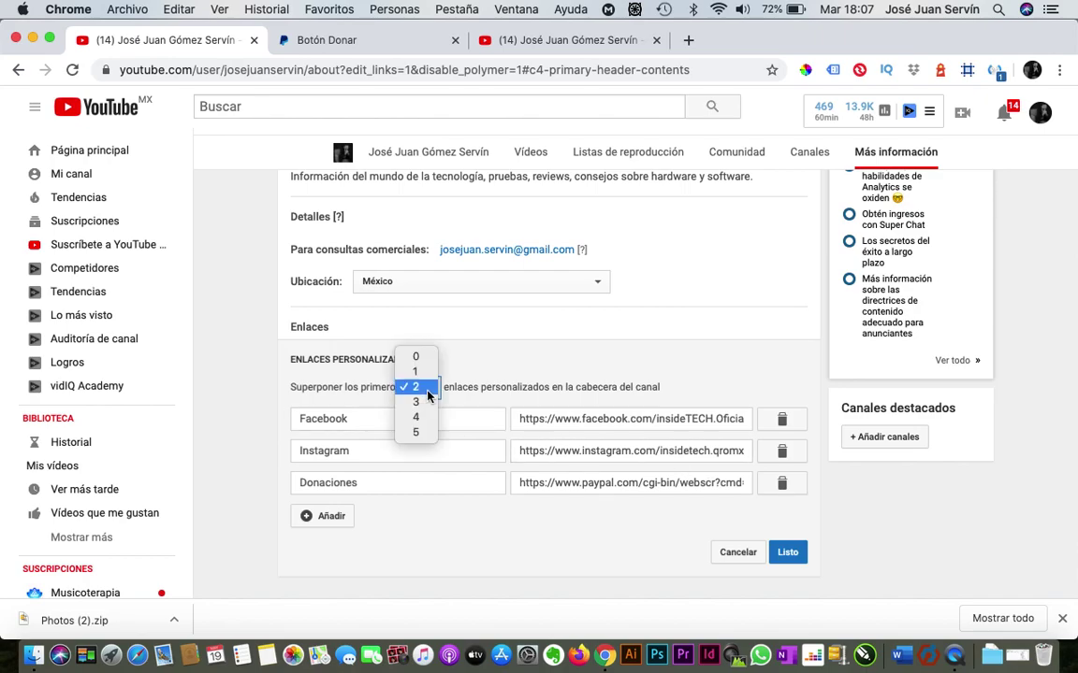
left_click(415, 403)
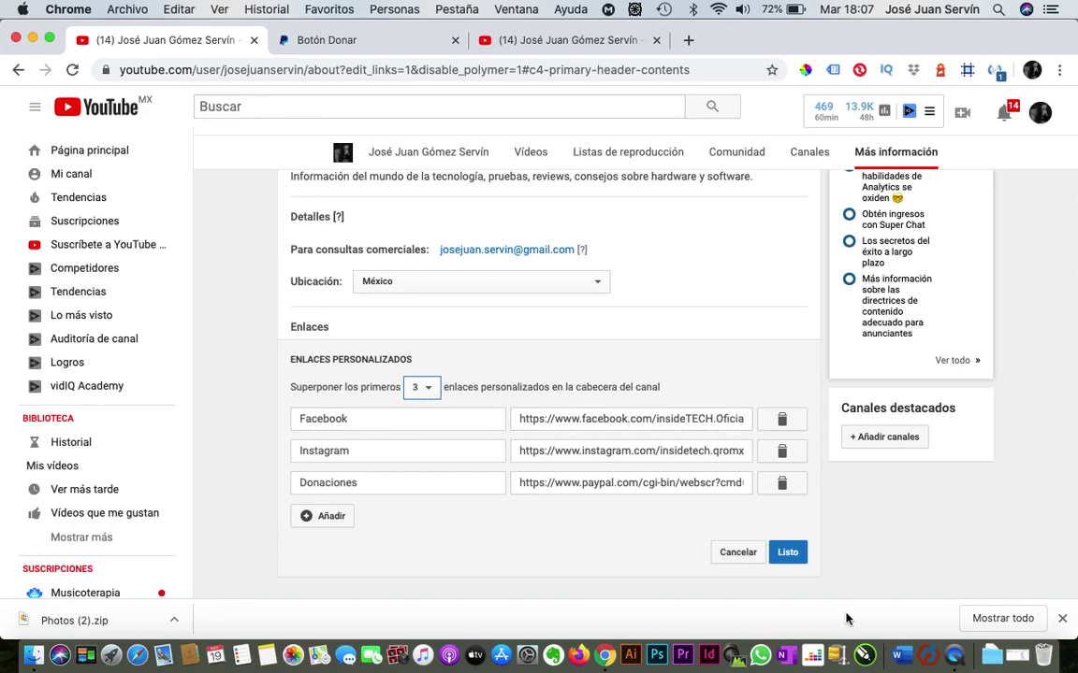
left_click(788, 552)
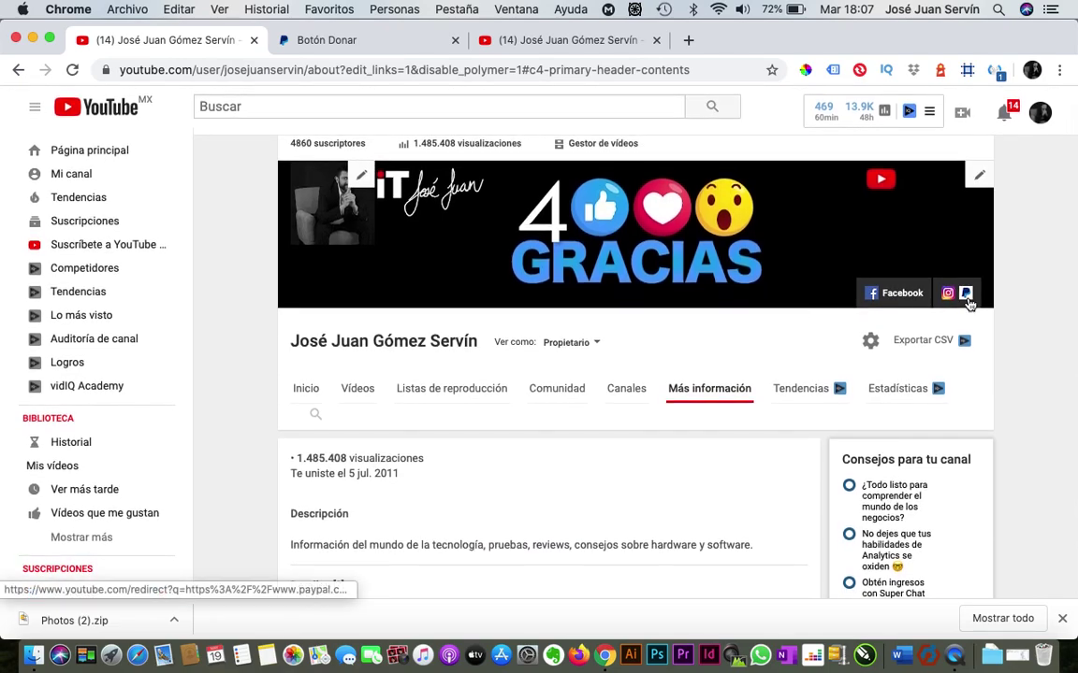
Step: Check the overlaid header links, reopen the custom links for editing and add an empty fourth link row
scroll(857, 281, "down", 3)
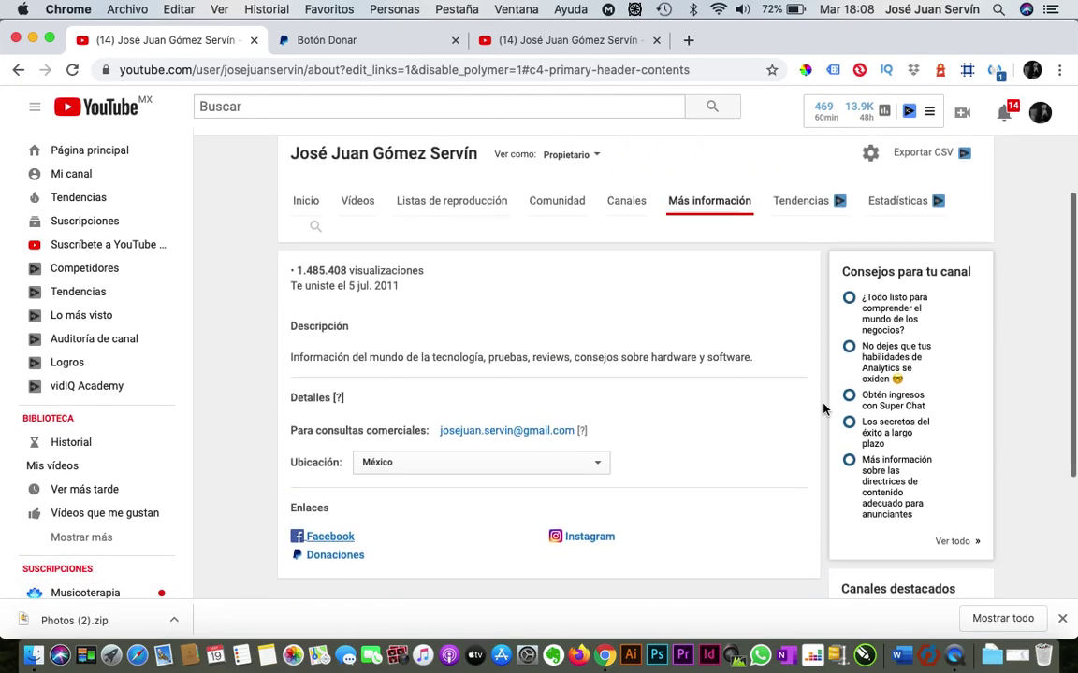
scroll(822, 408, "up", 3)
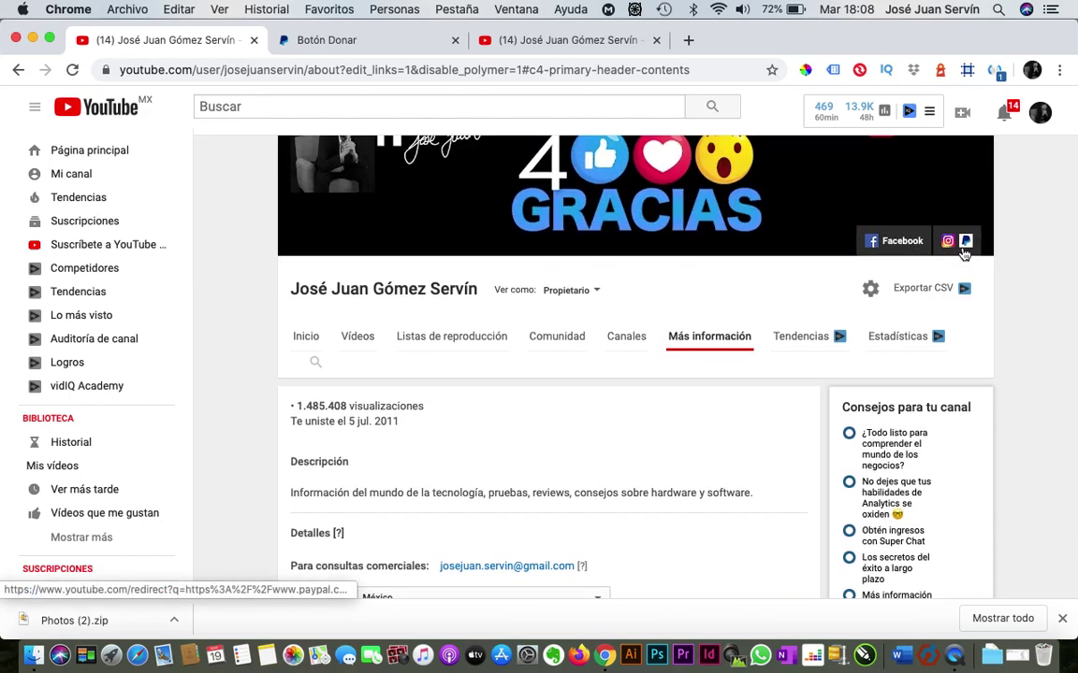
scroll(695, 412, "down", 4)
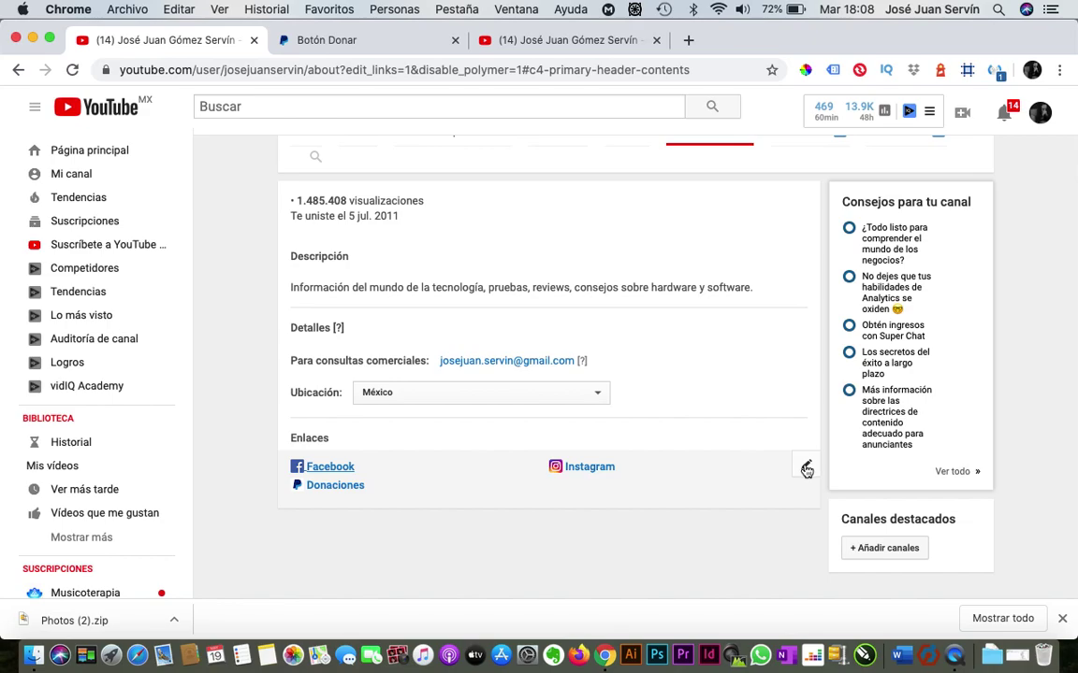
left_click(727, 423)
scroll(655, 488, "down", 2)
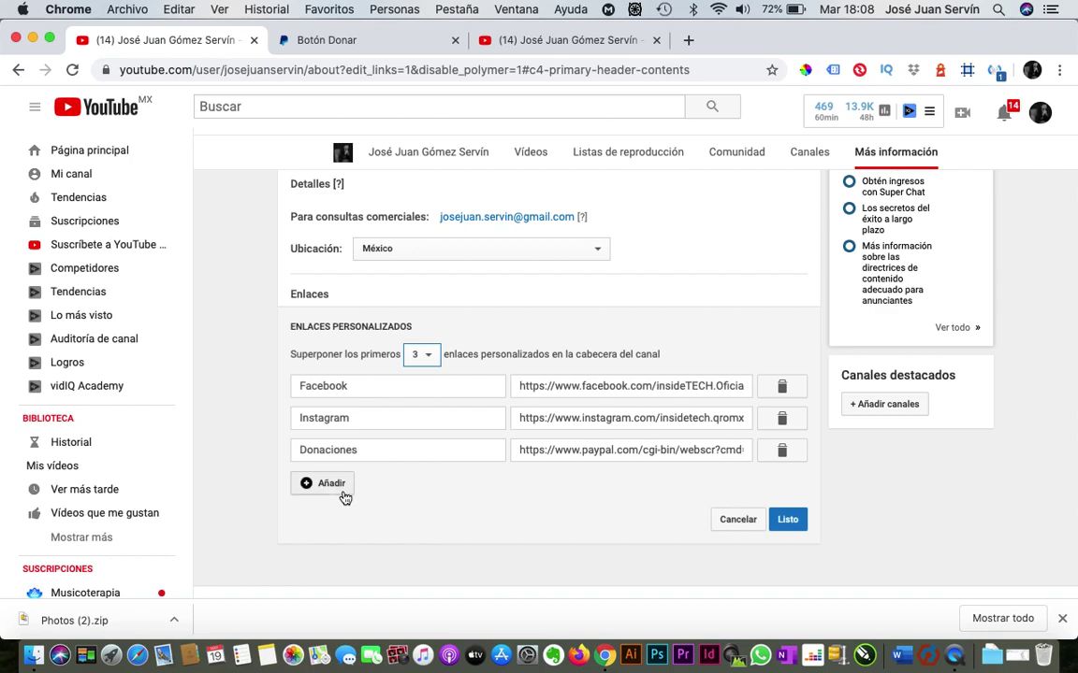
double_click(356, 384)
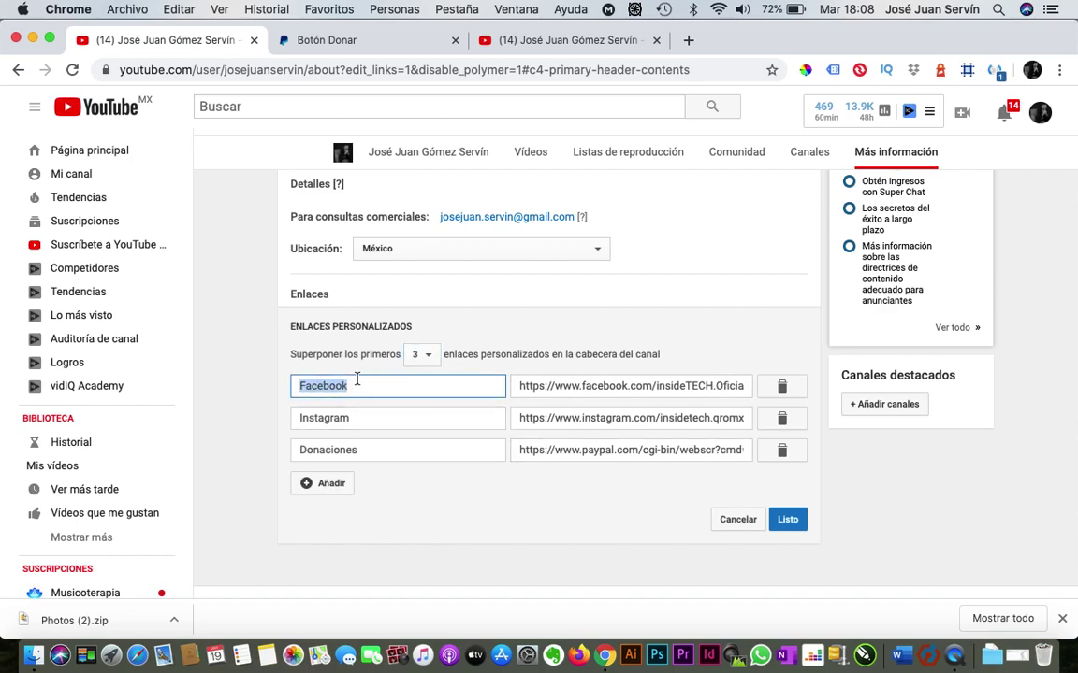
left_click(325, 484)
left_click(349, 481)
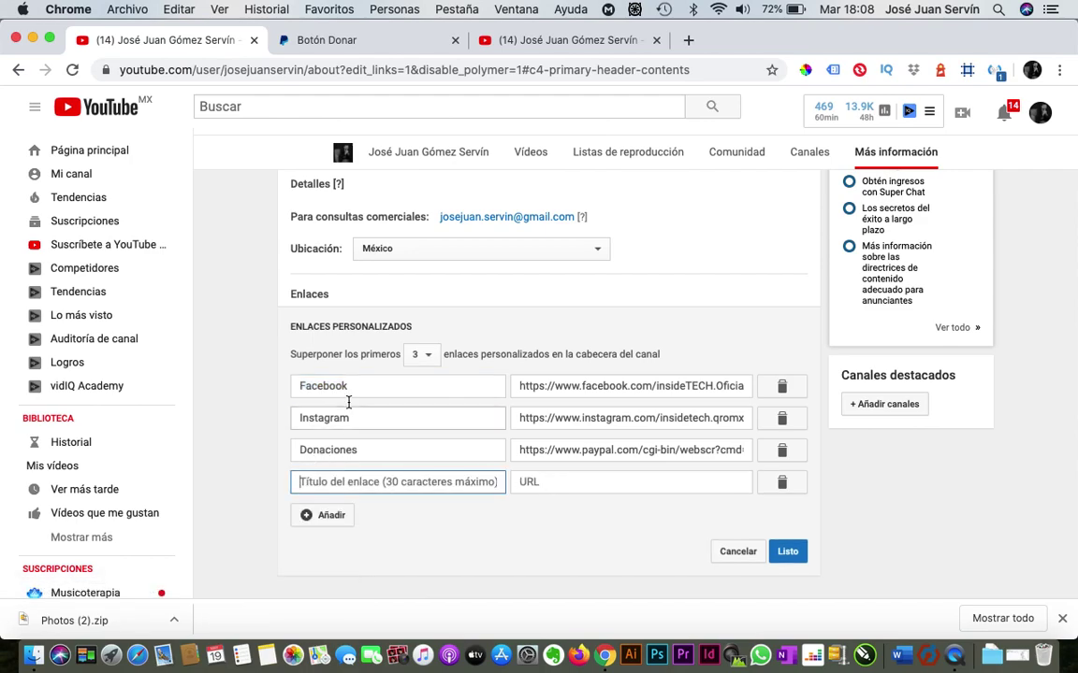
Step: Move the Facebook link's title and URL from the first row to the empty fourth row
double_click(344, 386)
key("ctrl+c")
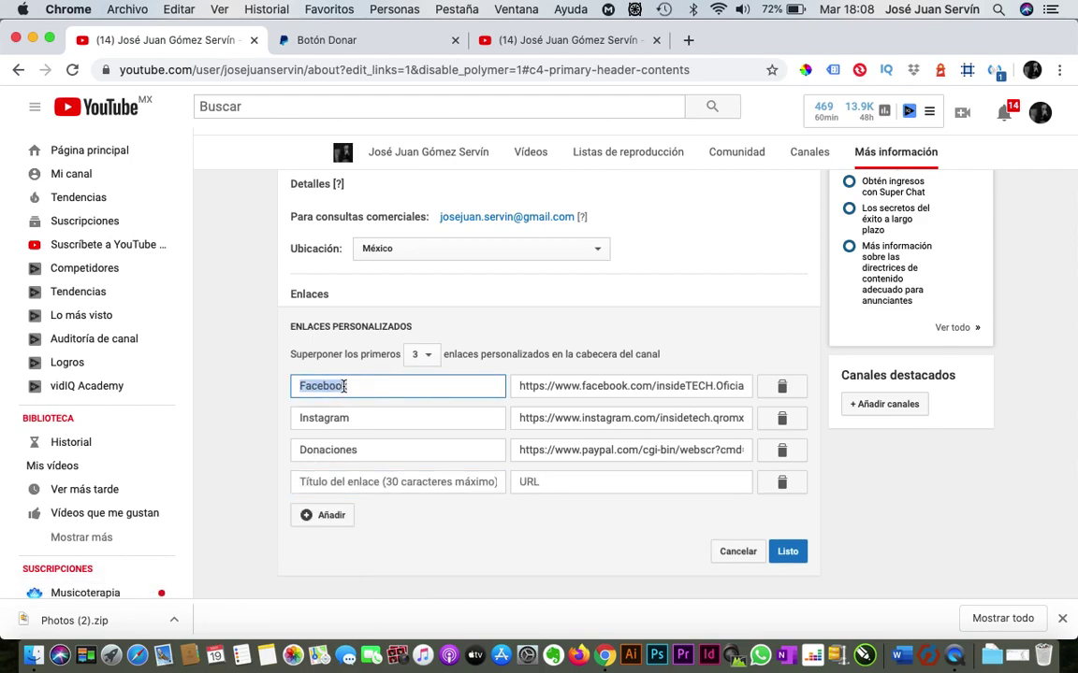
key("BackSpace")
left_click(325, 483)
key("ctrl+v")
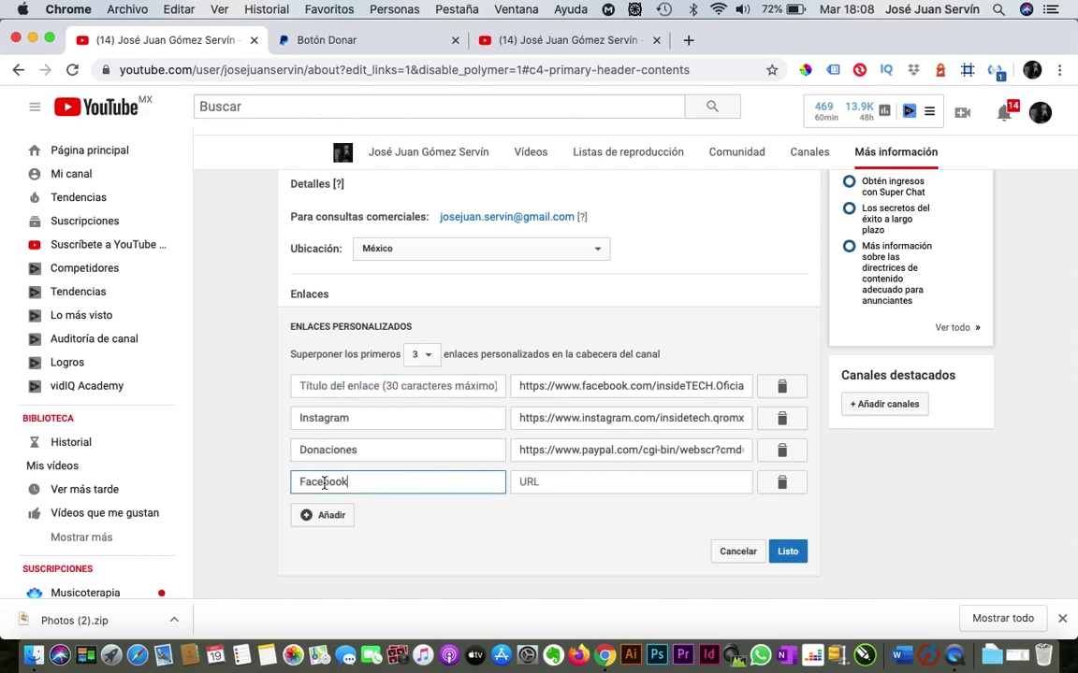
triple_click(577, 390)
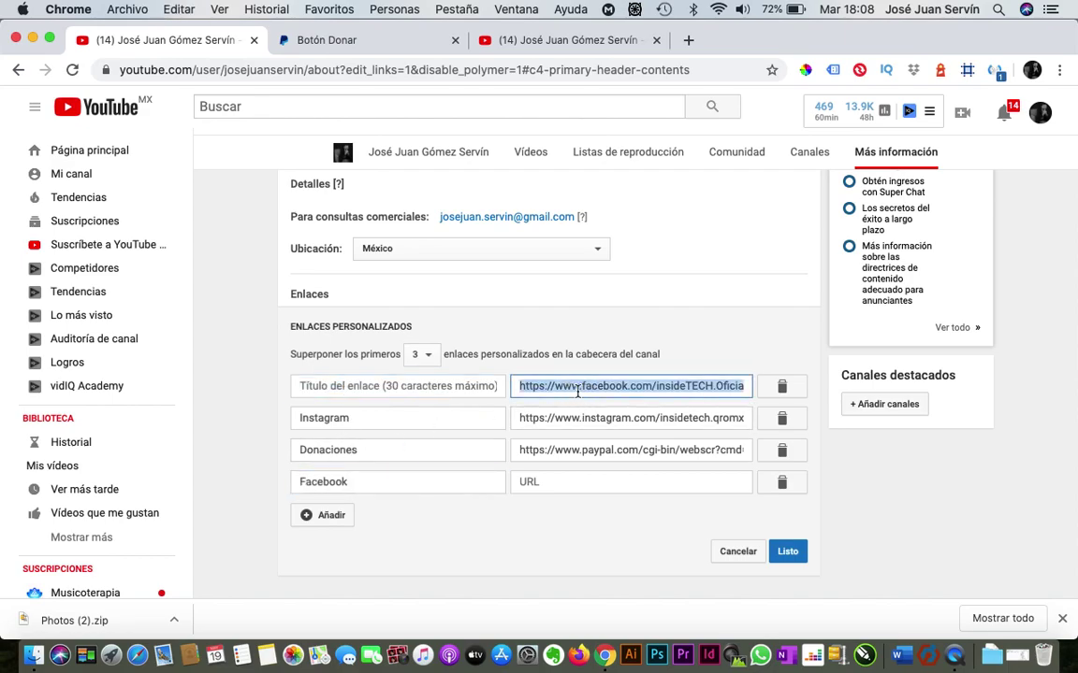
key("super+x")
left_click(548, 482)
key("super+v")
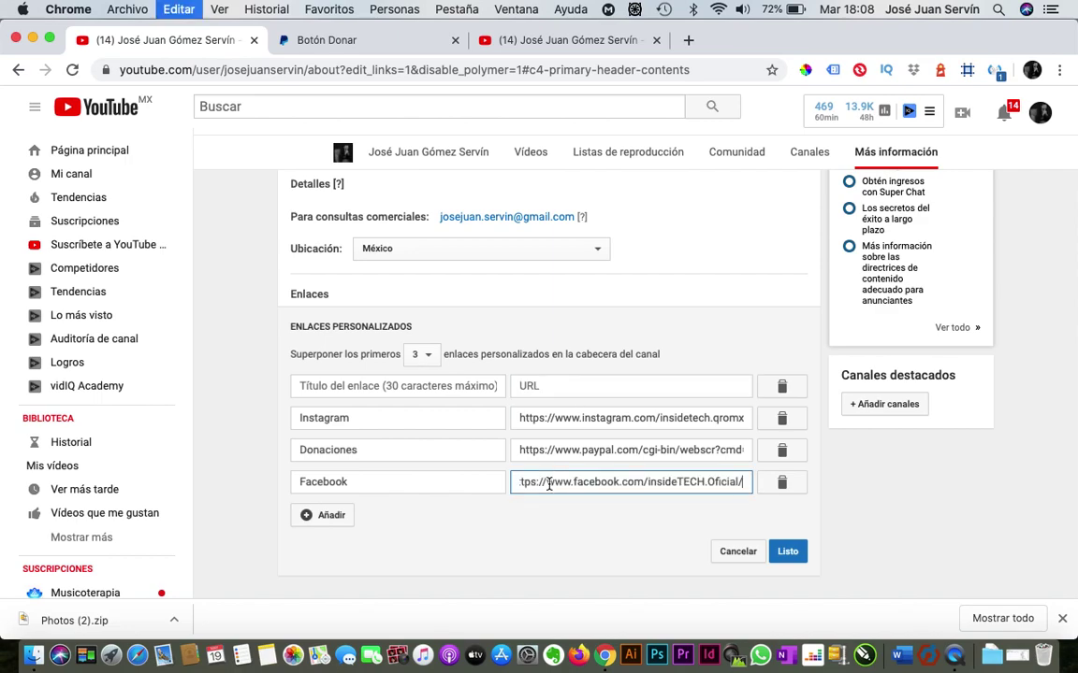
Step: Move the Donaciones title and its PayPal URL from the third row to the empty first row
double_click(349, 450)
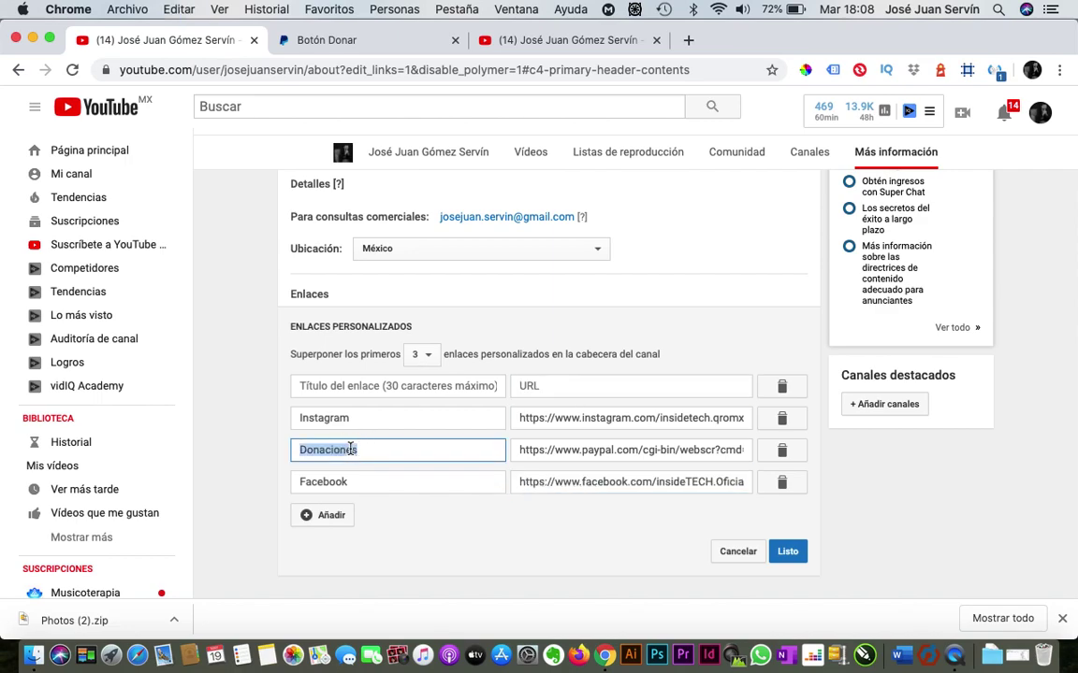
key("super+x")
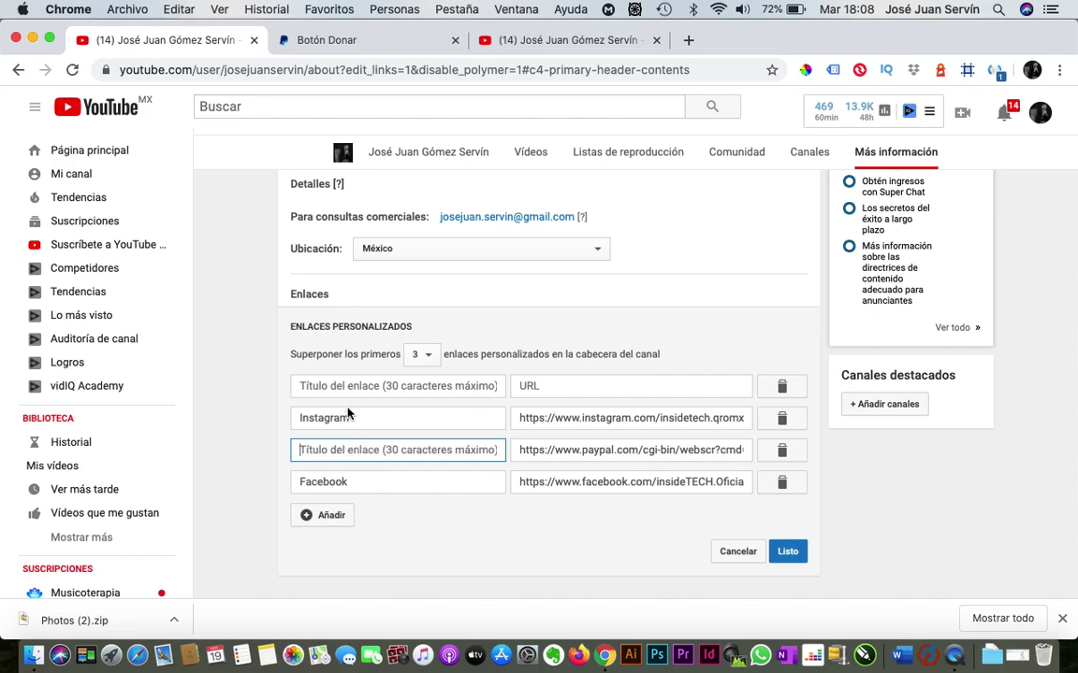
left_click(332, 381)
key("super+v")
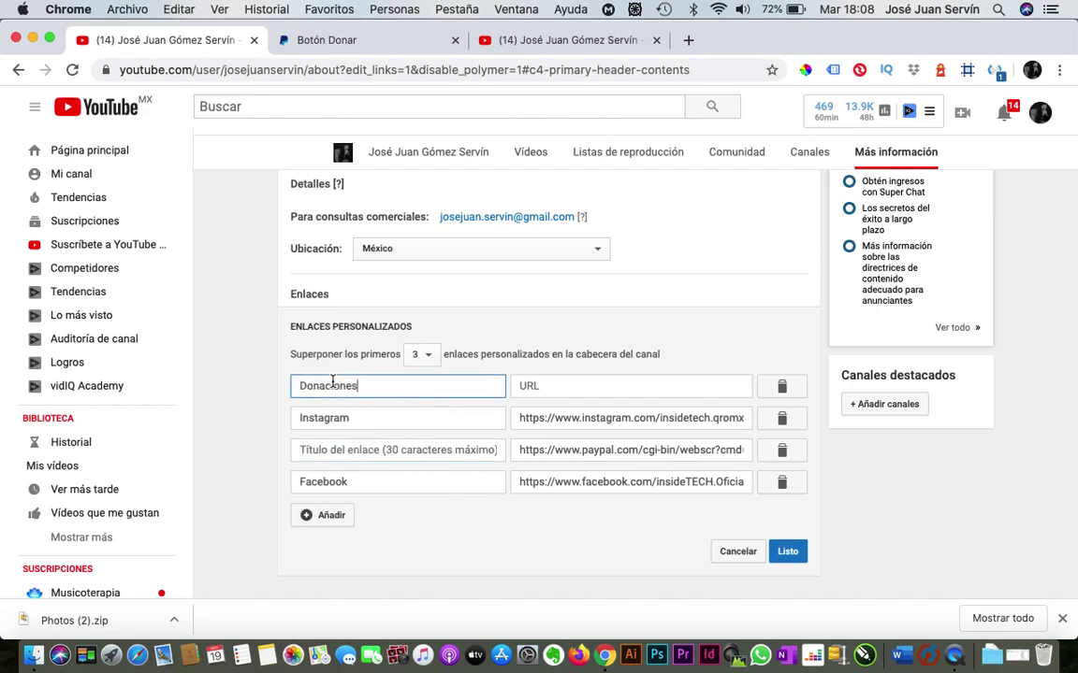
triple_click(548, 450)
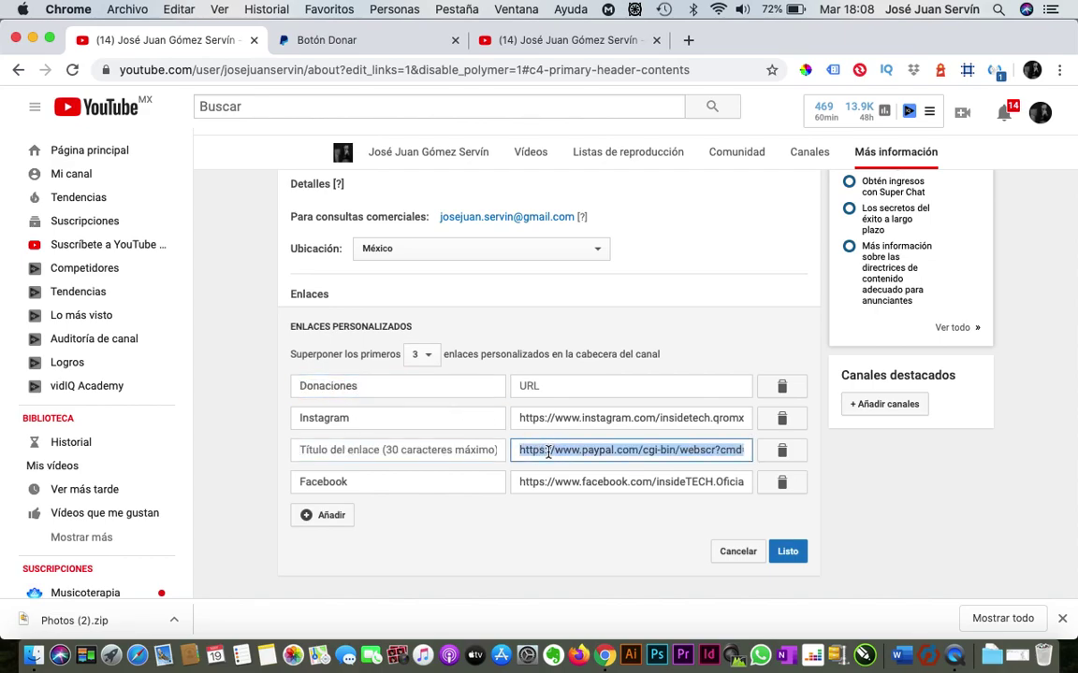
key("super+x")
left_click(557, 384)
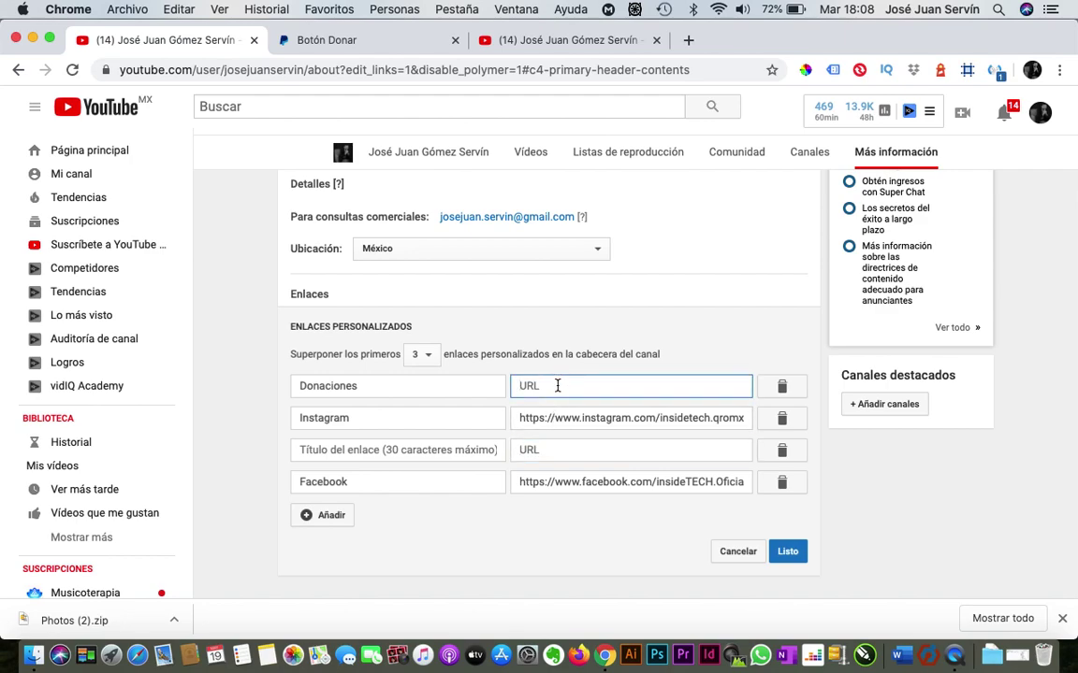
key("super+v")
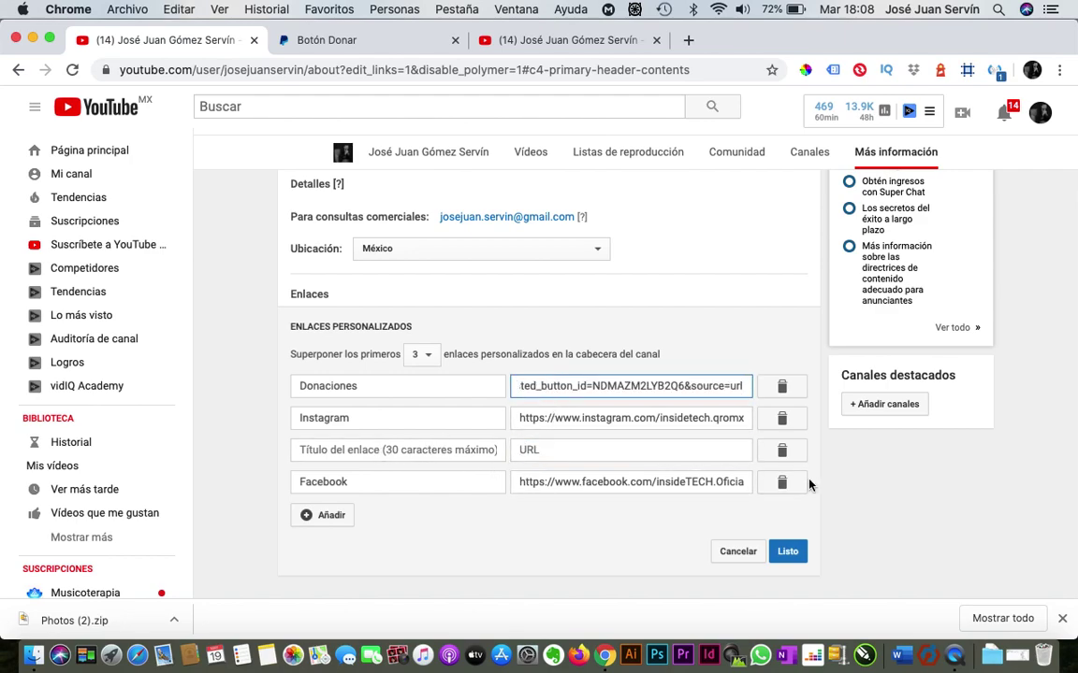
Step: Delete the emptied third link row and save the custom links
left_click(782, 449)
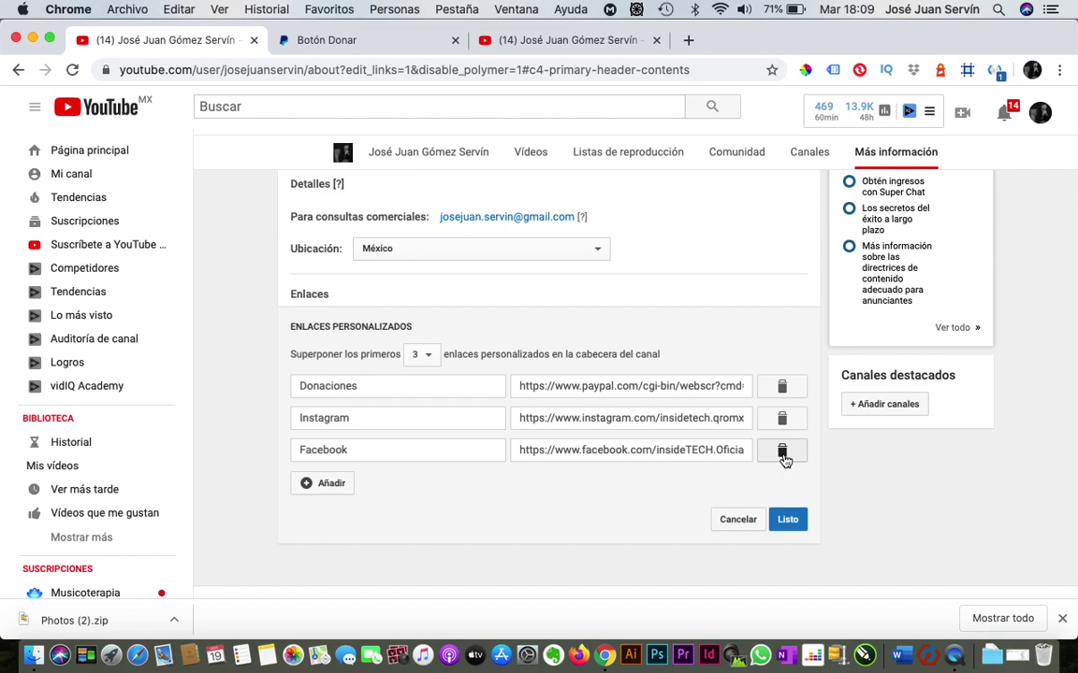
left_click(790, 521)
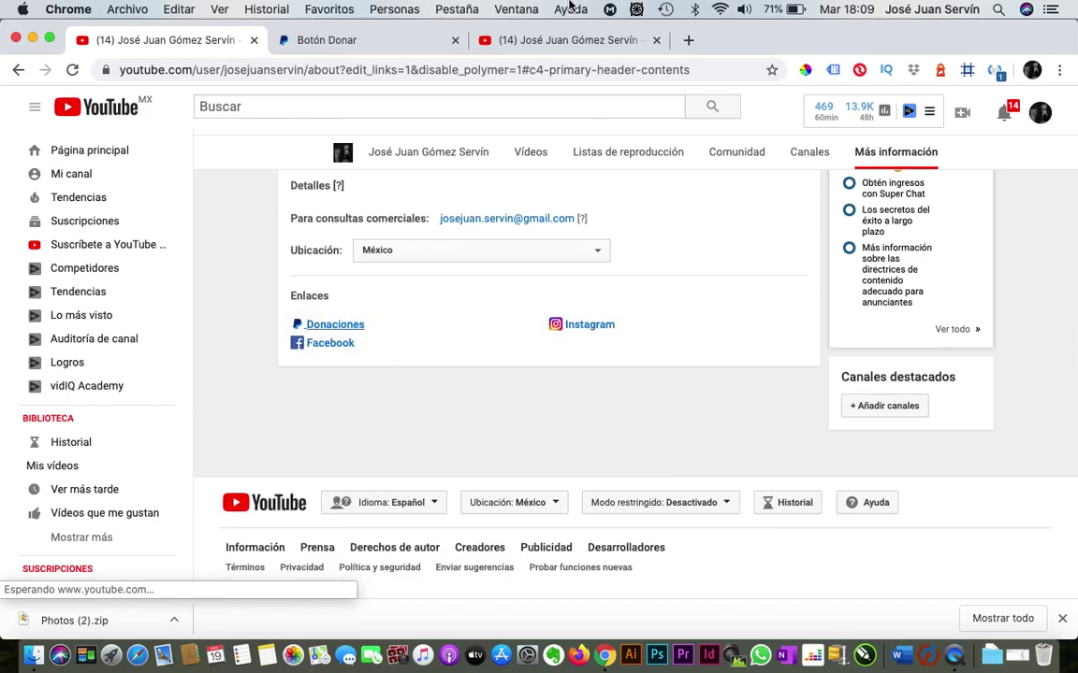
Step: Reload the public channel page and open the Donaciones link in its header to test it
left_click(523, 40)
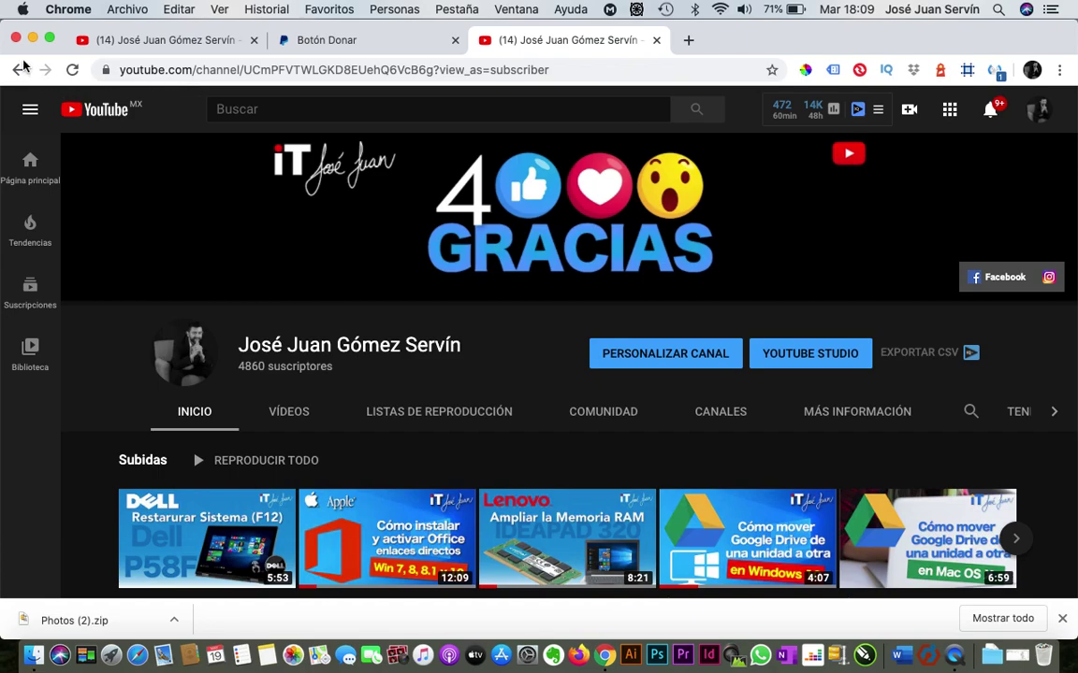
left_click(72, 70)
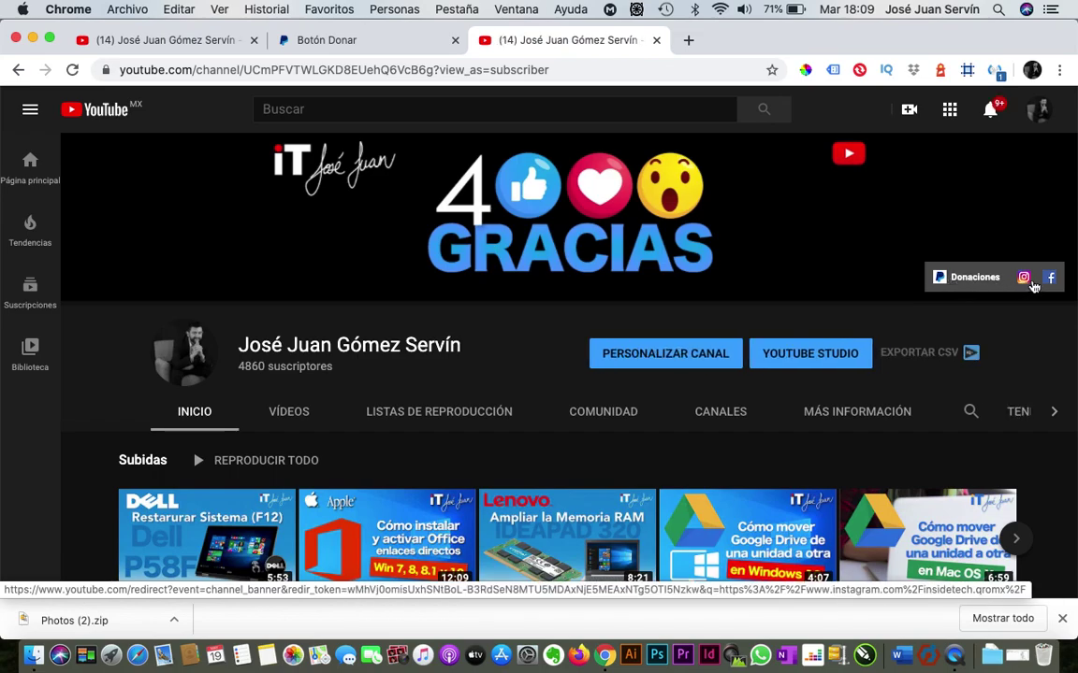
left_click(972, 281)
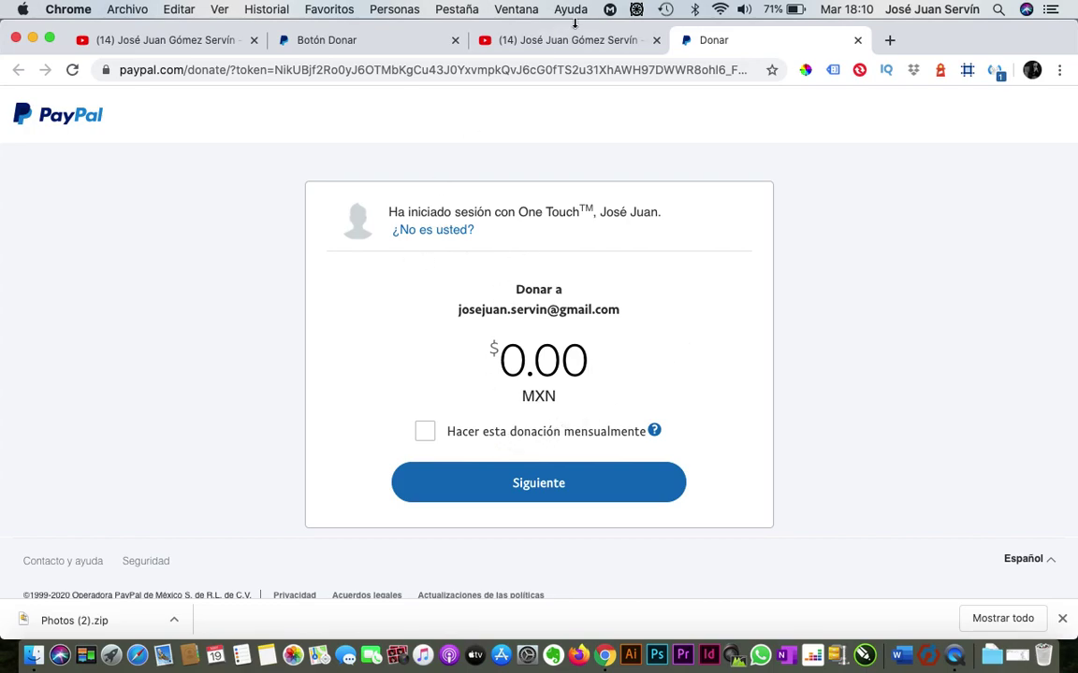
Step: Close the Botón Donar and Donar PayPal pages and return to the YouTube channel page
left_click(525, 38)
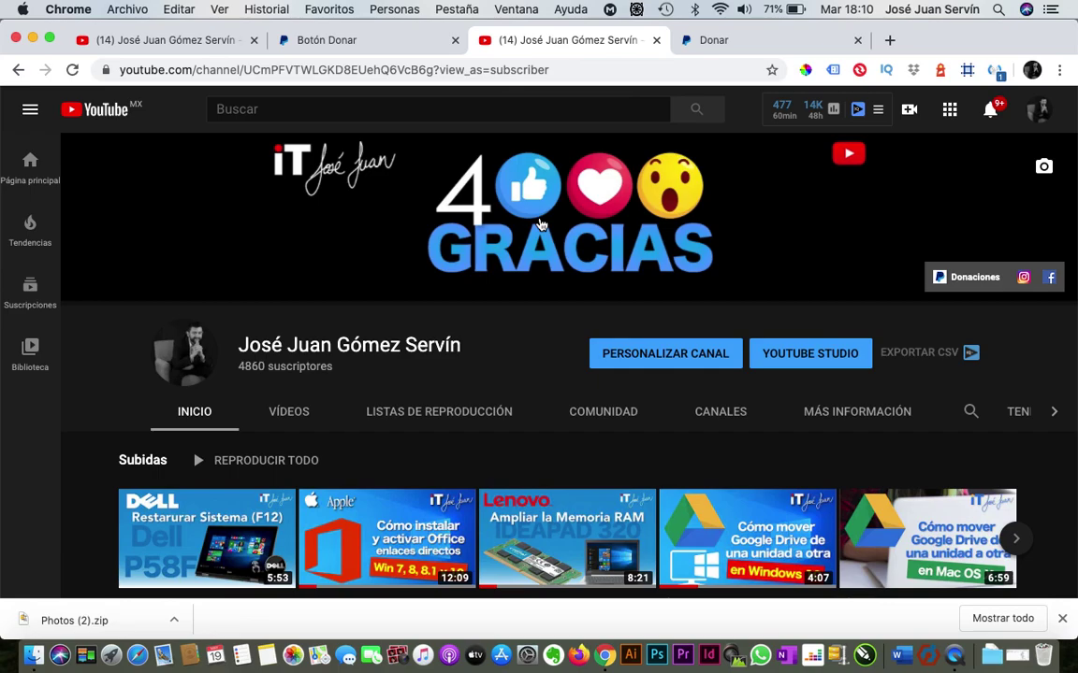
left_click(410, 42)
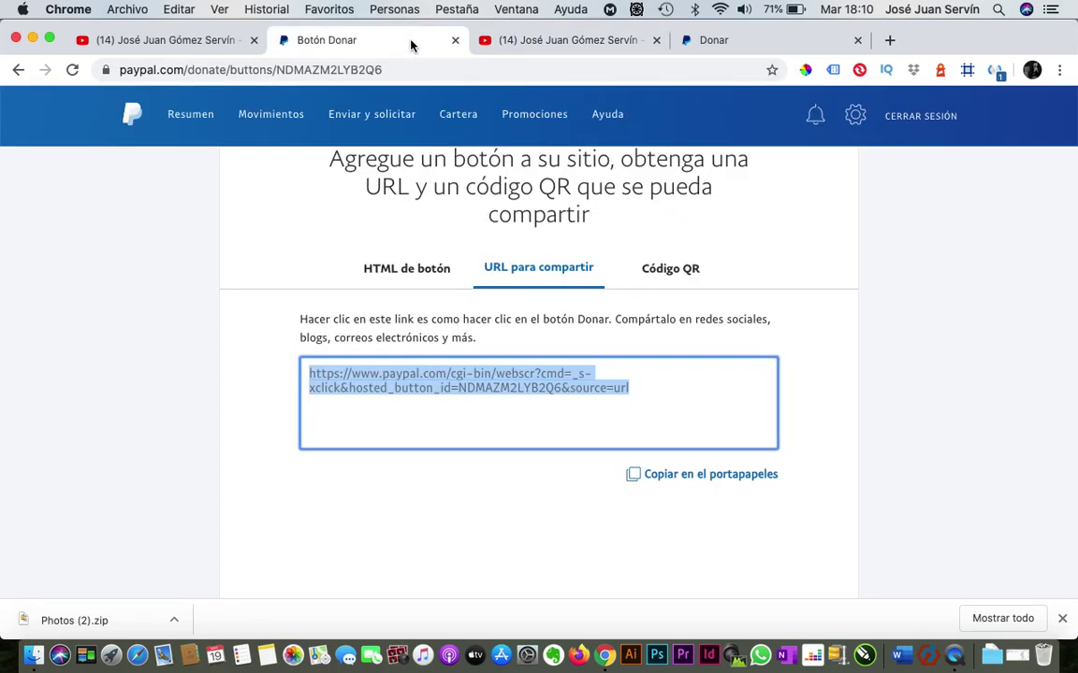
scroll(669, 339, "up", 3)
scroll(669, 340, "down", 2)
scroll(668, 340, "up", 2)
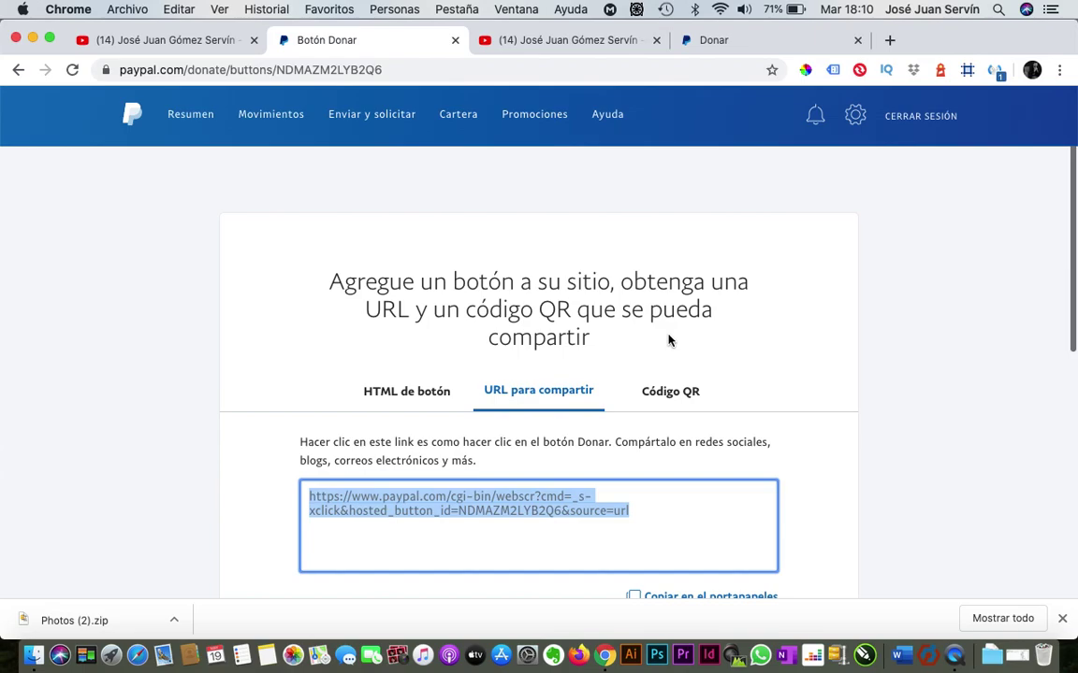
left_click(456, 40)
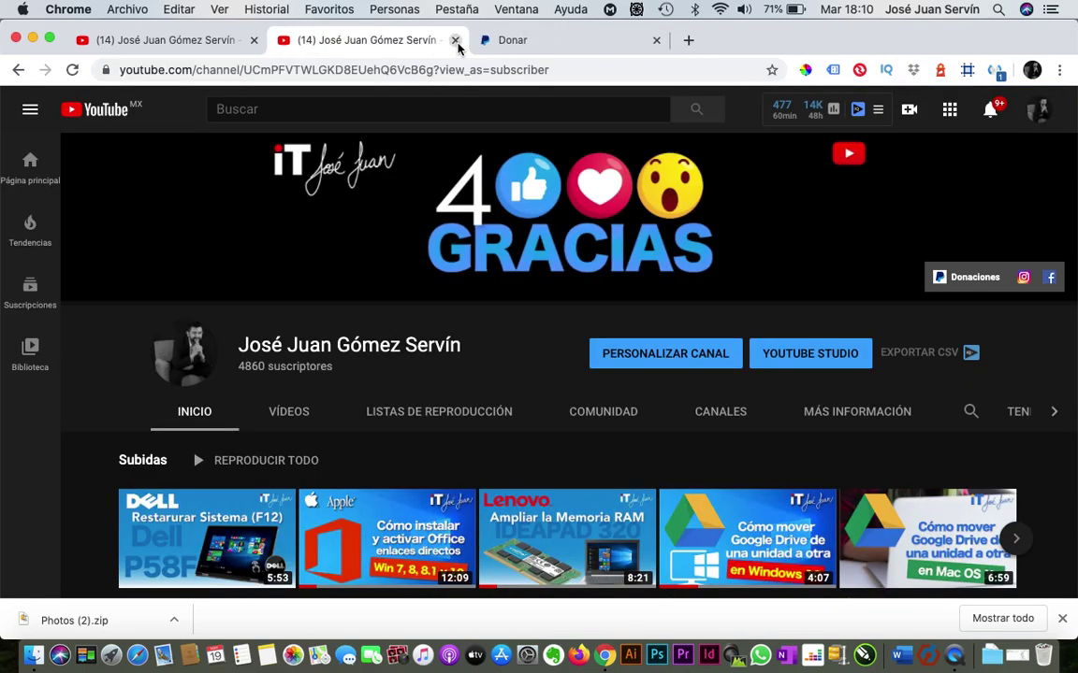
left_click(655, 40)
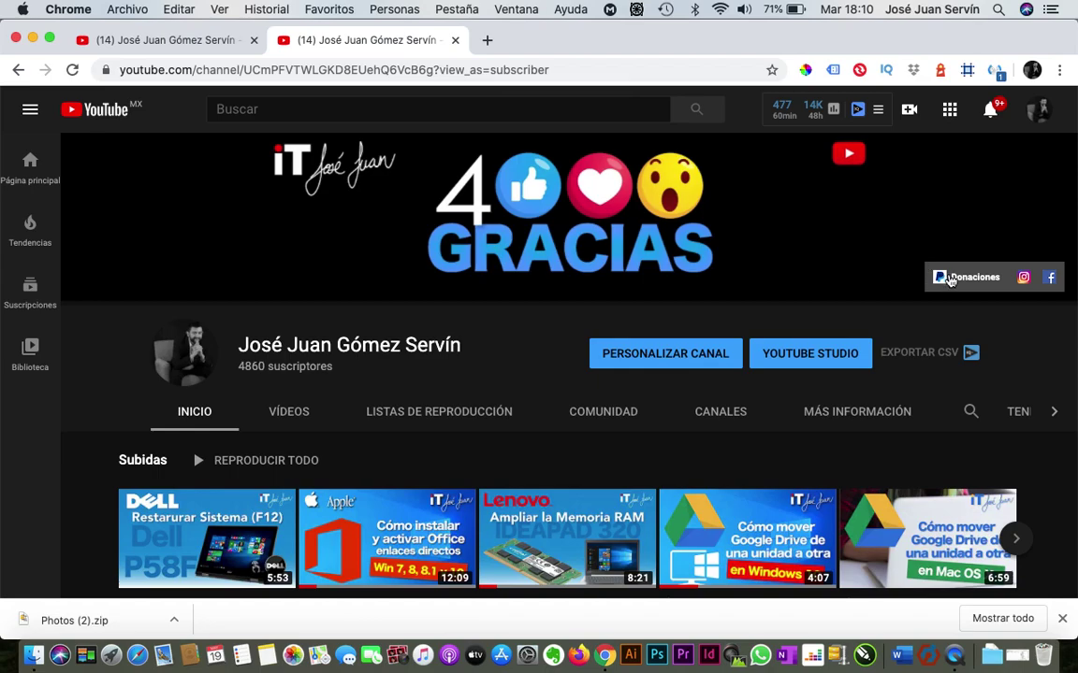